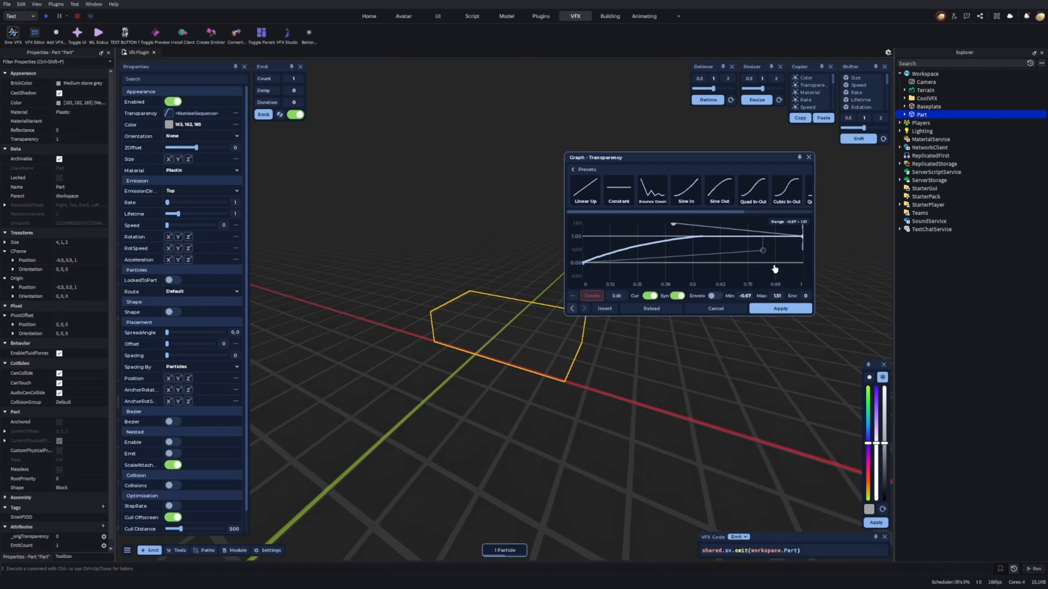
Apply the transparency curve and give the particle's X size a curve rising from 0 to about 4.
{"action": "left_click", "coordinate": [780, 309]}
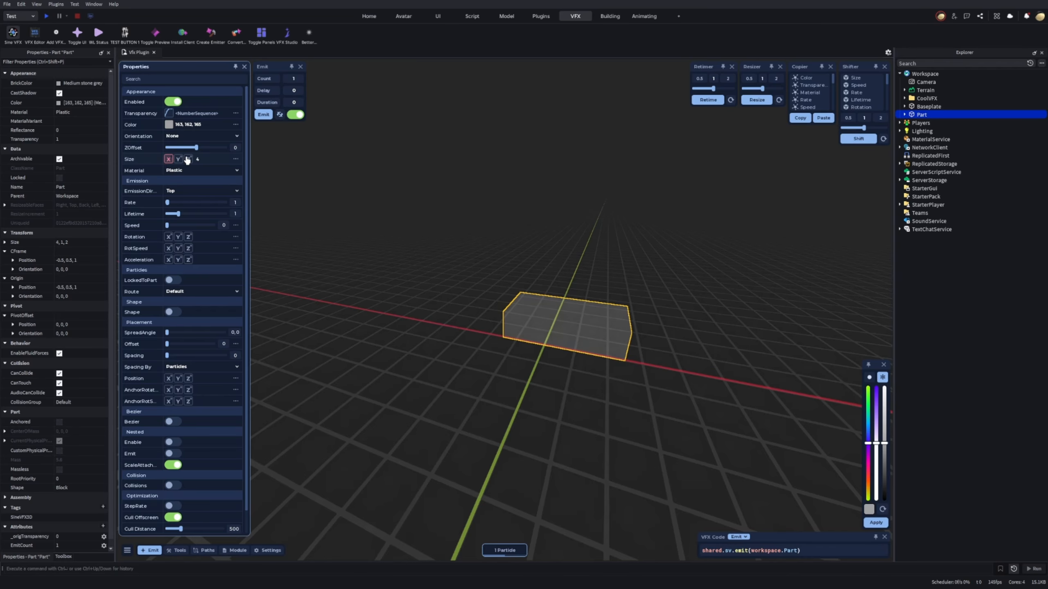
{"action": "left_click", "coordinate": [168, 160]}
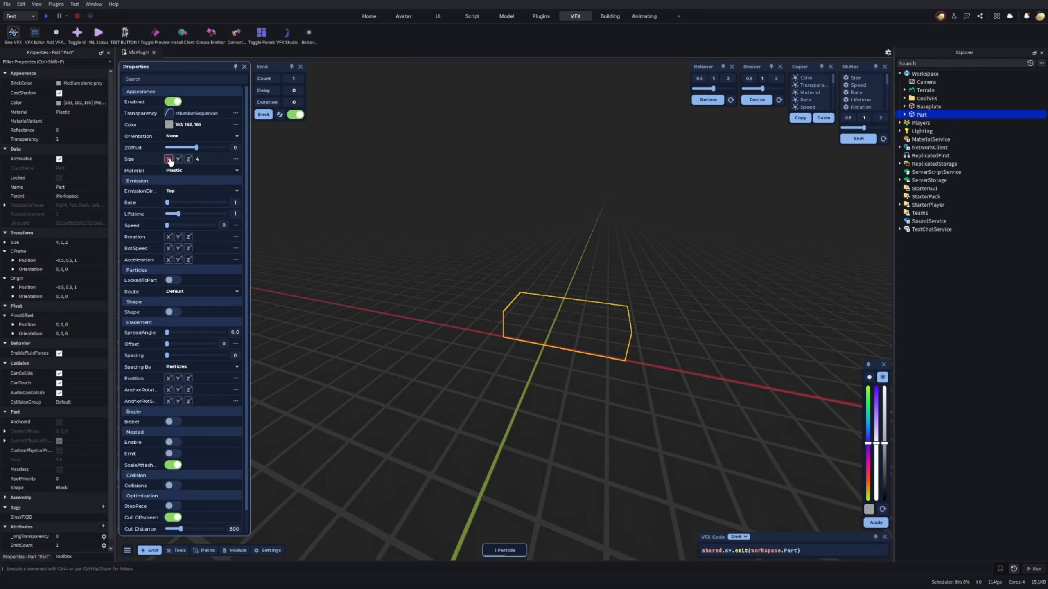
{"action": "left_click", "coordinate": [207, 156]}
{"action": "left_click", "coordinate": [236, 159]}
{"action": "left_click_drag", "start_coordinate": [583, 256], "coordinate": [585, 250]}
{"action": "left_click", "coordinate": [773, 312]}
Include the Y and Z axes in the particle size and apply the rising size curve with an envelope.
{"action": "left_click", "coordinate": [182, 159]}
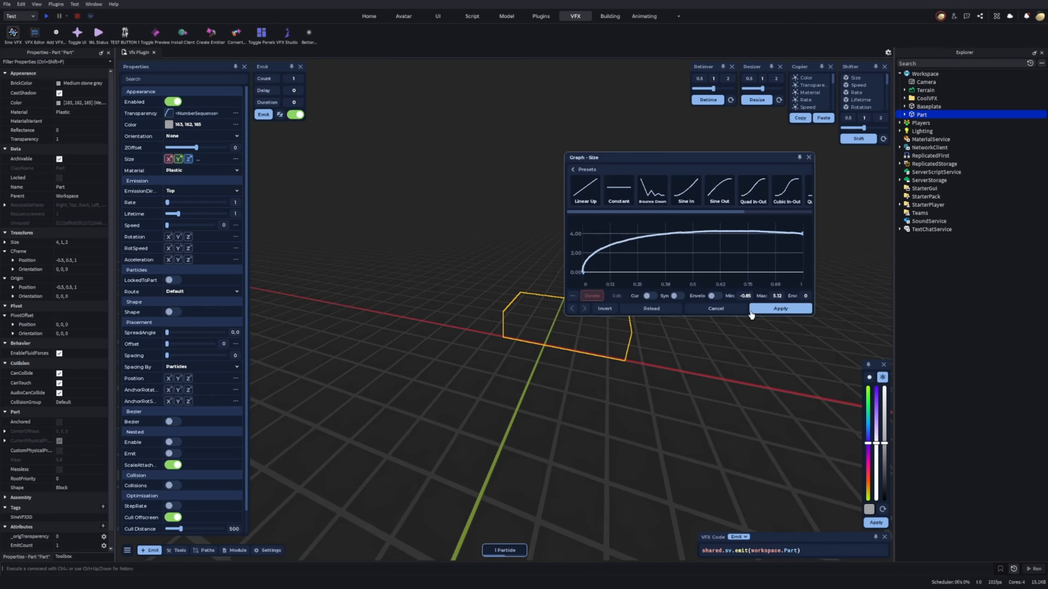
{"action": "left_click_drag", "start_coordinate": [615, 251], "coordinate": [706, 253]}
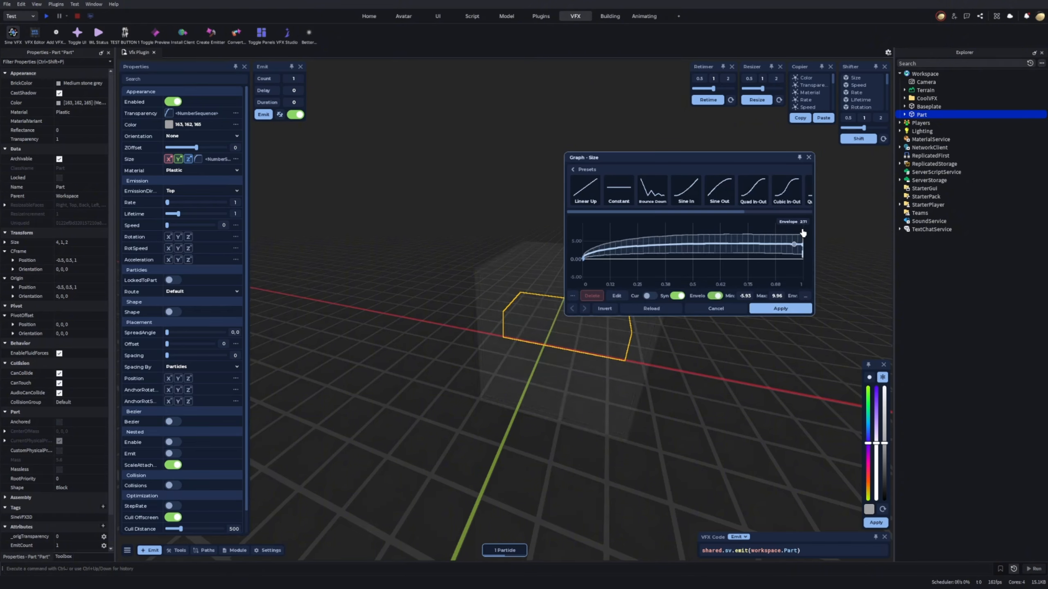
{"action": "left_click", "coordinate": [780, 308]}
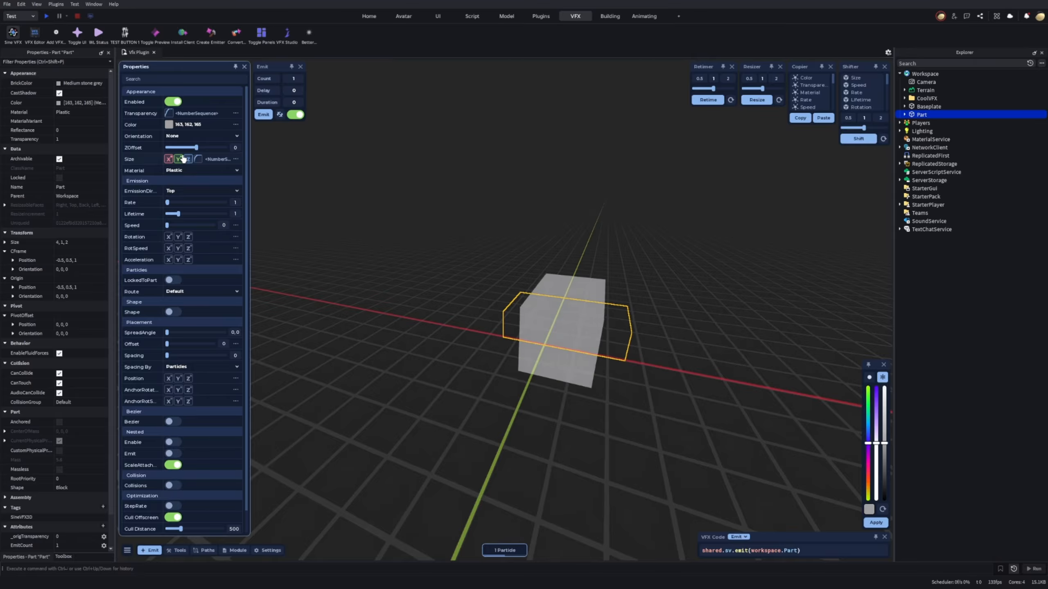
{"action": "right_click_drag", "start_coordinate": [604, 262], "coordinate": [604, 262]}
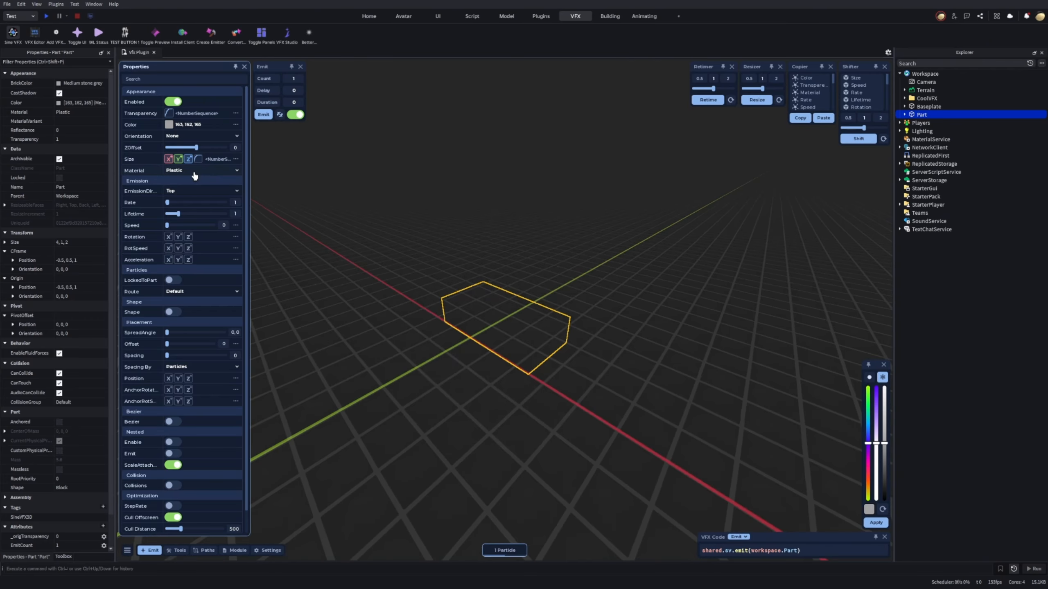
Set the particle material to Neon.
{"action": "left_click", "coordinate": [201, 170]}
{"action": "scroll", "coordinate": [195, 206], "scroll_direction": "down", "scroll_amount": 1}
{"action": "scroll", "coordinate": [196, 193], "scroll_direction": "up", "scroll_amount": 3}
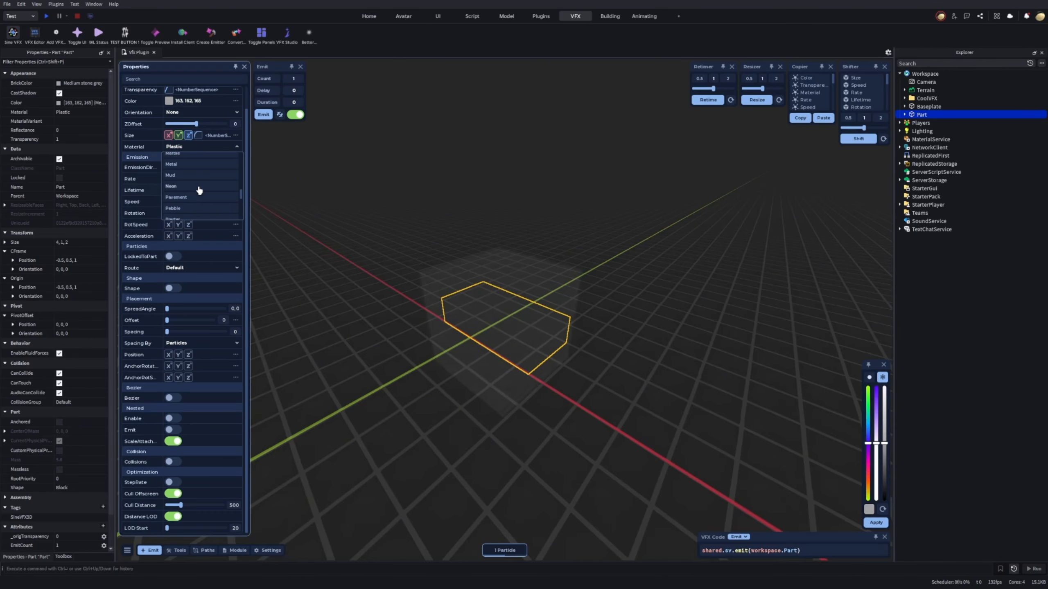
{"action": "left_click", "coordinate": [194, 186]}
{"action": "right_click_drag", "start_coordinate": [373, 188], "coordinate": [373, 188]}
{"action": "right_click_drag", "start_coordinate": [468, 213], "coordinate": [468, 213]}
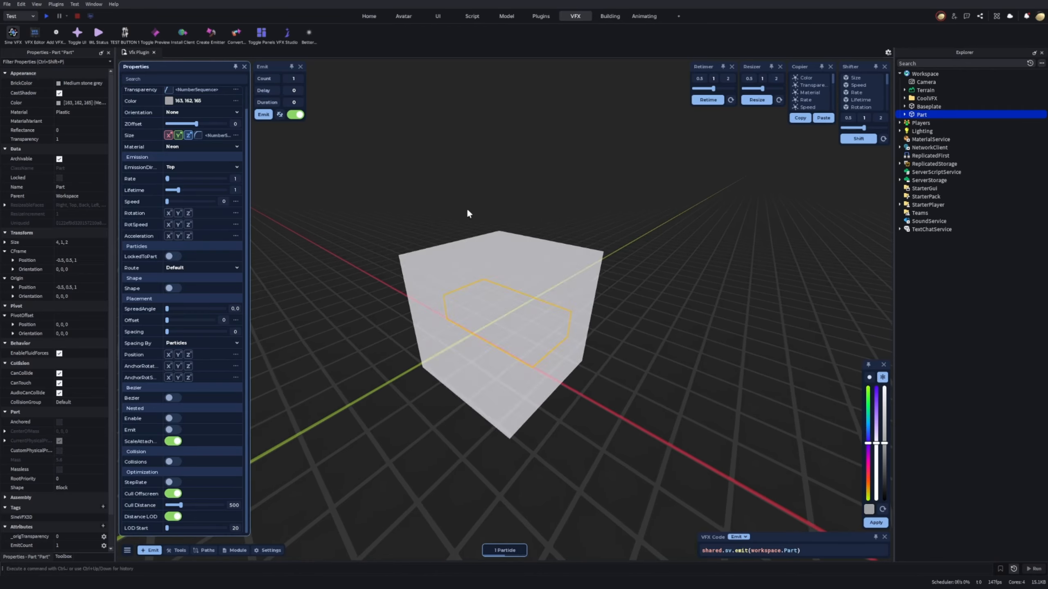
Raise the emission rate to 28.2 and the particle speed to 10.
{"action": "scroll", "coordinate": [182, 207], "scroll_direction": "up", "scroll_amount": 1}
{"action": "left_click_drag", "start_coordinate": [167, 203], "coordinate": [203, 229]}
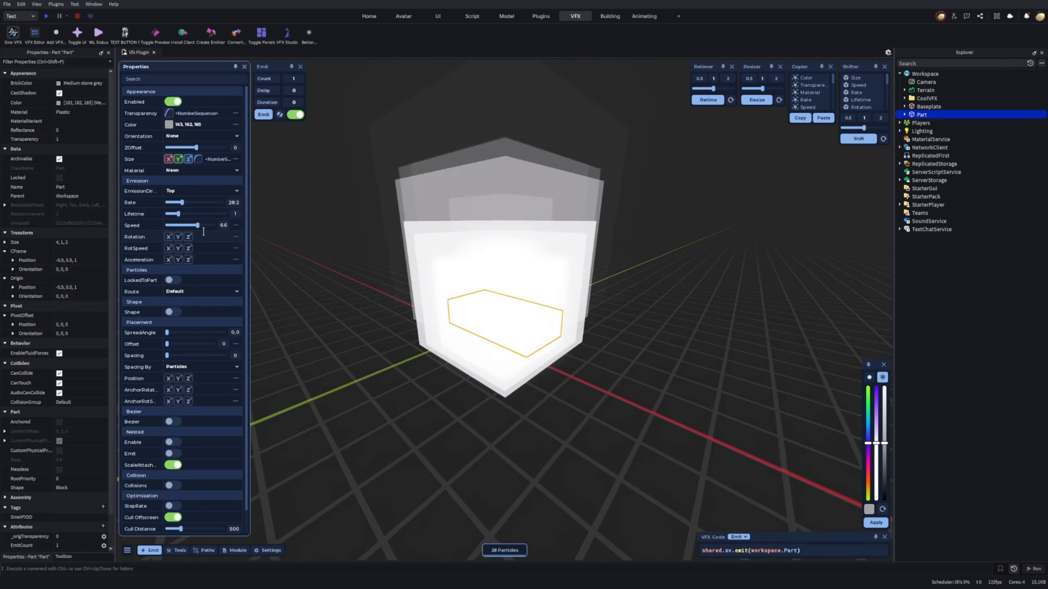
{"action": "left_click_drag", "start_coordinate": [202, 229], "coordinate": [215, 228]}
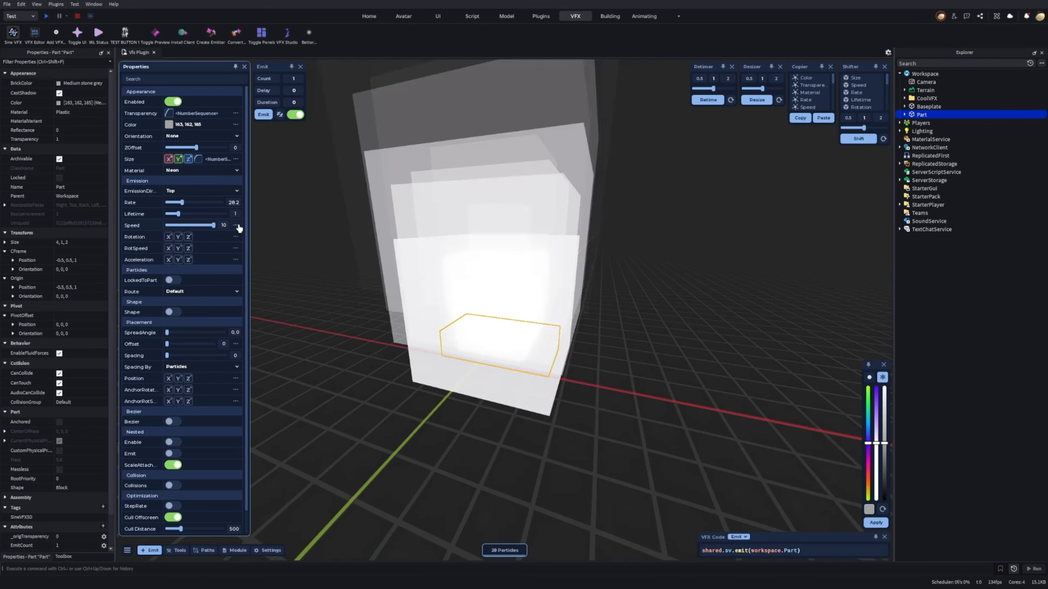
Turn the particle speed into a graph falling from 10 to 0 over the lifetime.
{"action": "left_click", "coordinate": [235, 225]}
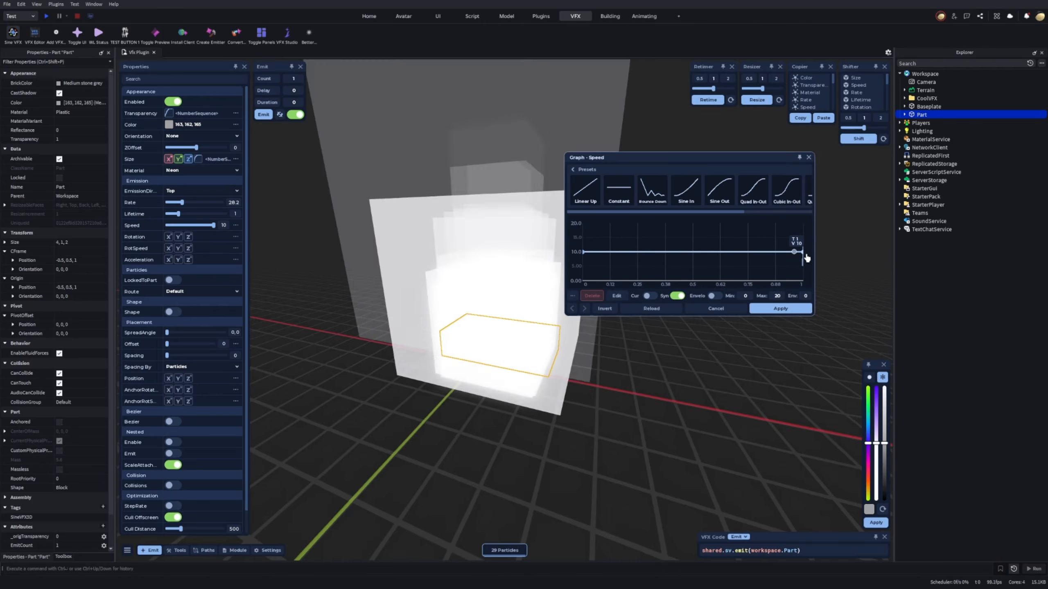
{"action": "left_click_drag", "start_coordinate": [802, 252], "coordinate": [801, 284]}
{"action": "left_click", "coordinate": [775, 309]}
{"action": "right_click_drag", "start_coordinate": [775, 307], "coordinate": [775, 284]}
{"action": "key", "text": "s"}
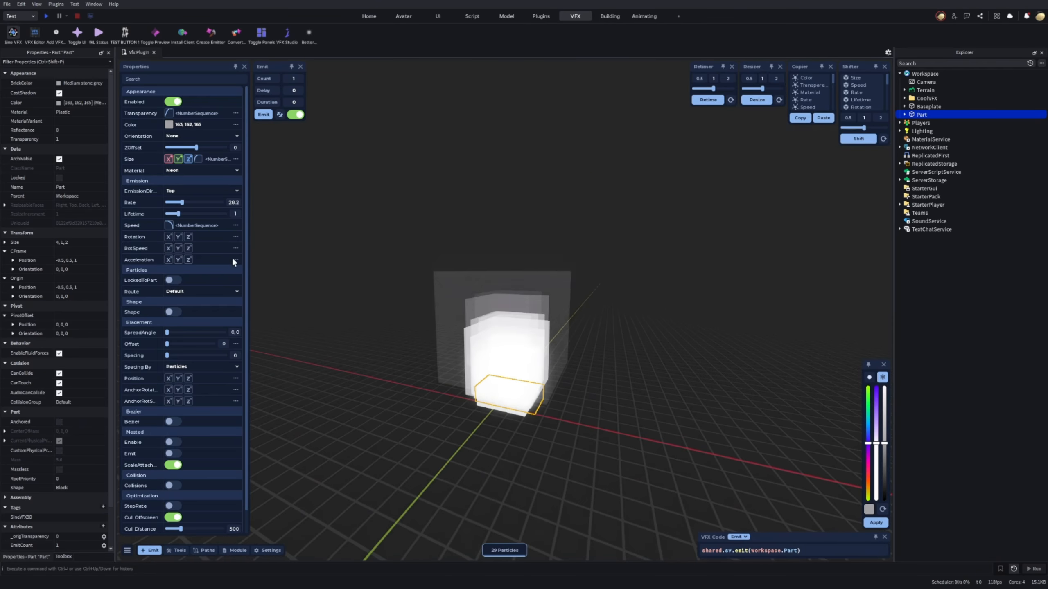
Reshape the speed curve so it drops steeply early and eases gradually into 0.
{"action": "key", "text": "w"}
{"action": "left_click", "coordinate": [236, 226]}
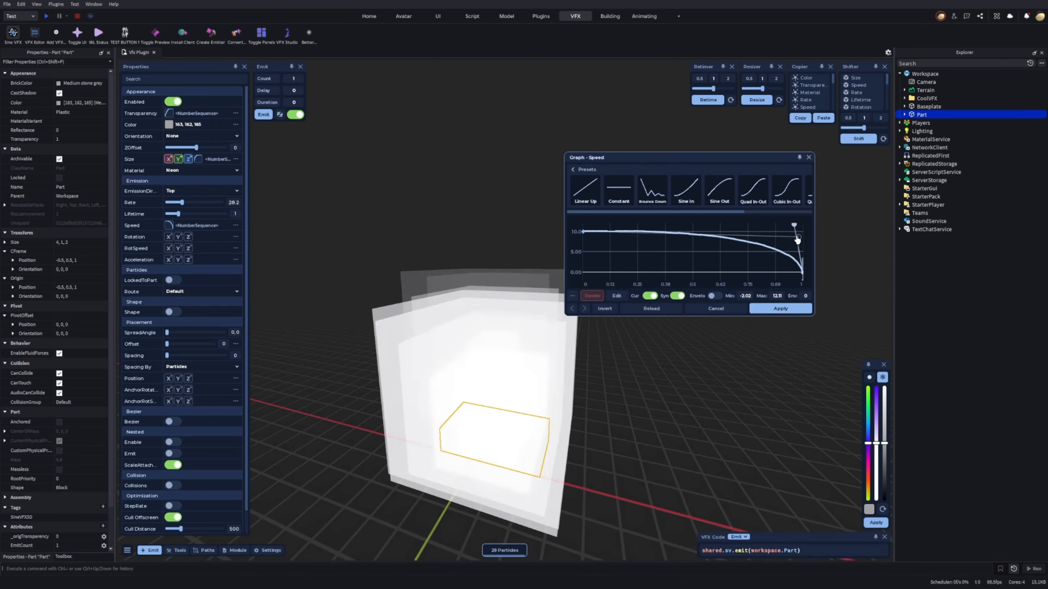
{"action": "left_click_drag", "start_coordinate": [794, 226], "coordinate": [664, 272]}
{"action": "left_click", "coordinate": [778, 308]}
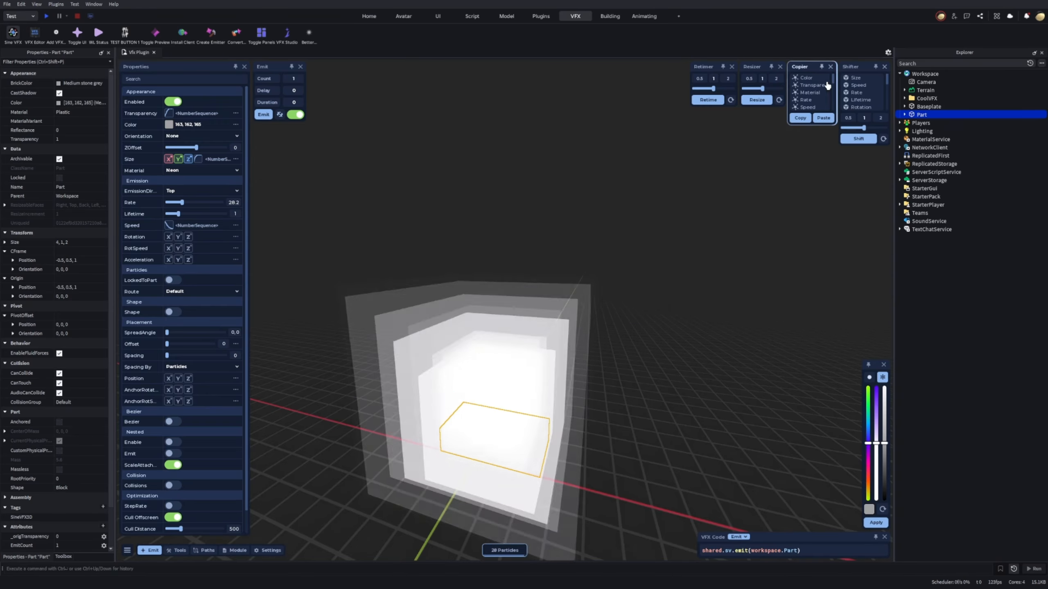
Scale down the particle size with the Shifter.
{"action": "left_click", "coordinate": [860, 79]}
{"action": "left_click_drag", "start_coordinate": [864, 128], "coordinate": [832, 133]}
{"action": "left_click", "coordinate": [854, 139]}
{"action": "key", "text": "w"}
{"action": "mouse_move", "coordinate": [692, 188]}
{"action": "right_mouse_down"}
{"action": "mouse_move", "coordinate": [660, 231]}
{"action": "mouse_move", "coordinate": [697, 182]}
{"action": "mouse_move", "coordinate": [680, 189]}
{"action": "right_mouse_up"}
Set the emission spread angle to 180,180 so the particles scatter in all directions.
{"action": "scroll", "coordinate": [177, 305], "scroll_direction": "down", "scroll_amount": 2}
{"action": "left_click_drag", "start_coordinate": [168, 309], "coordinate": [284, 300]}
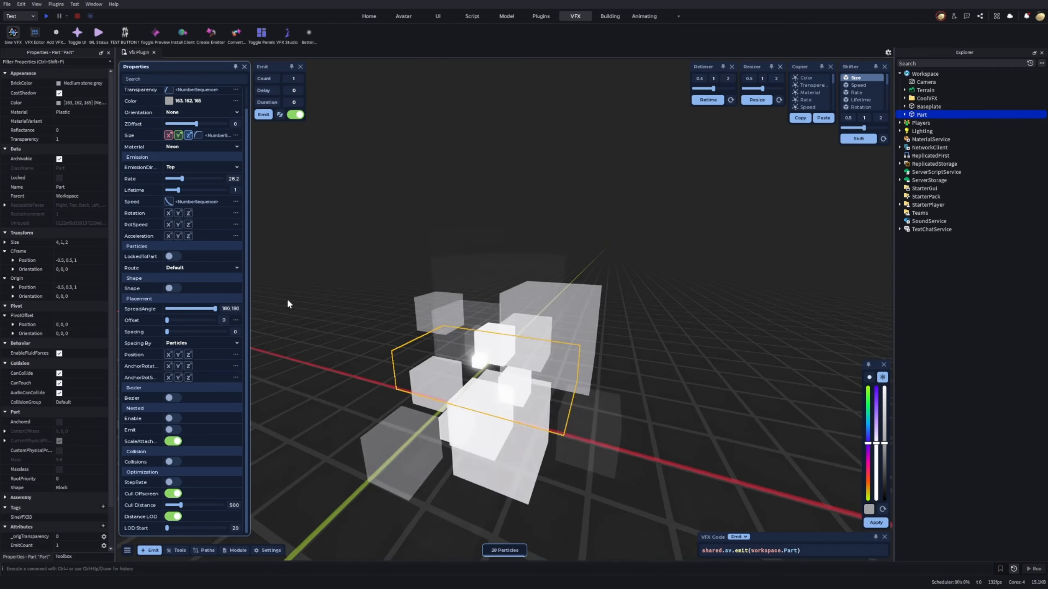
{"action": "right_click_drag", "start_coordinate": [288, 303], "coordinate": [256, 309]}
{"action": "key", "text": "s"}
{"action": "key", "text": "w"}
{"action": "key", "text": "a"}
{"action": "right_click_drag", "start_coordinate": [466, 384], "coordinate": [503, 384]}
{"action": "key", "text": "d"}
Set the placement offset to 10.
{"action": "left_click_drag", "start_coordinate": [167, 321], "coordinate": [233, 324]}
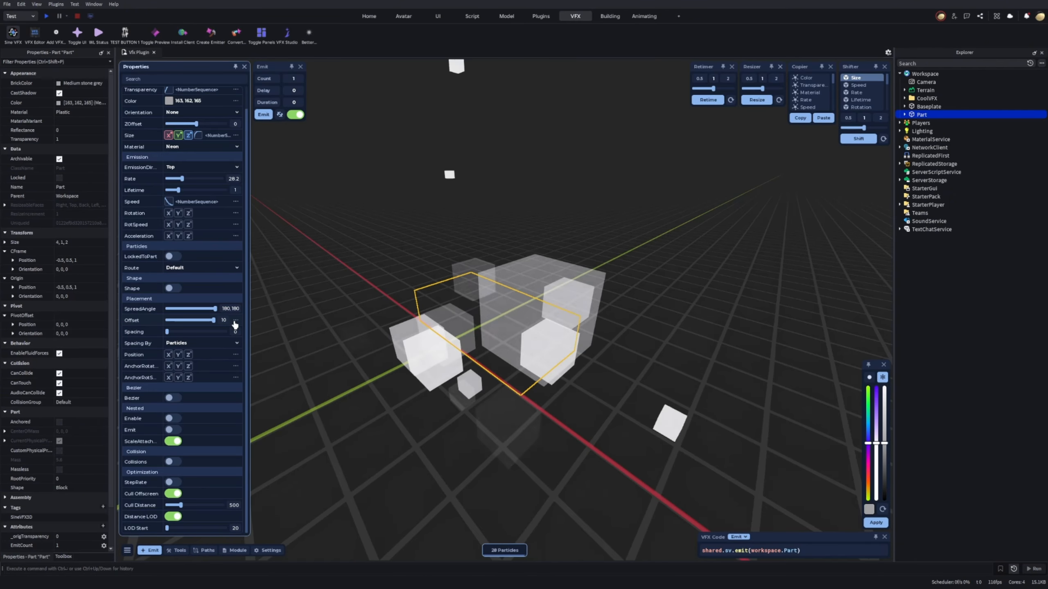
{"action": "right_click_drag", "start_coordinate": [371, 298], "coordinate": [360, 292]}
{"action": "key", "text": "s"}
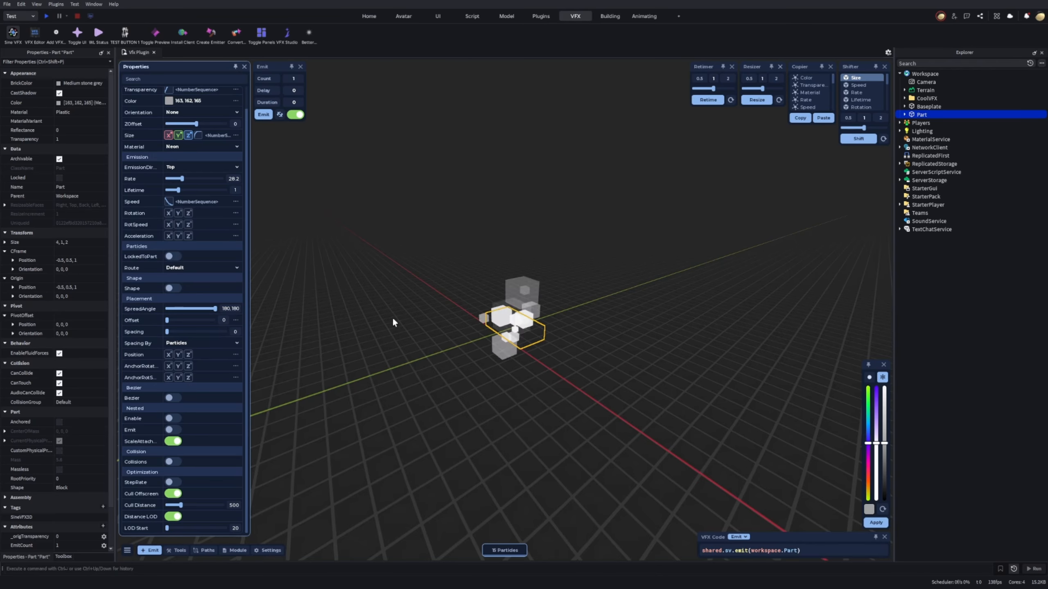
Try Spawn Points as the Spacing By option and switch it back to Particles.
{"action": "left_click", "coordinate": [194, 343]}
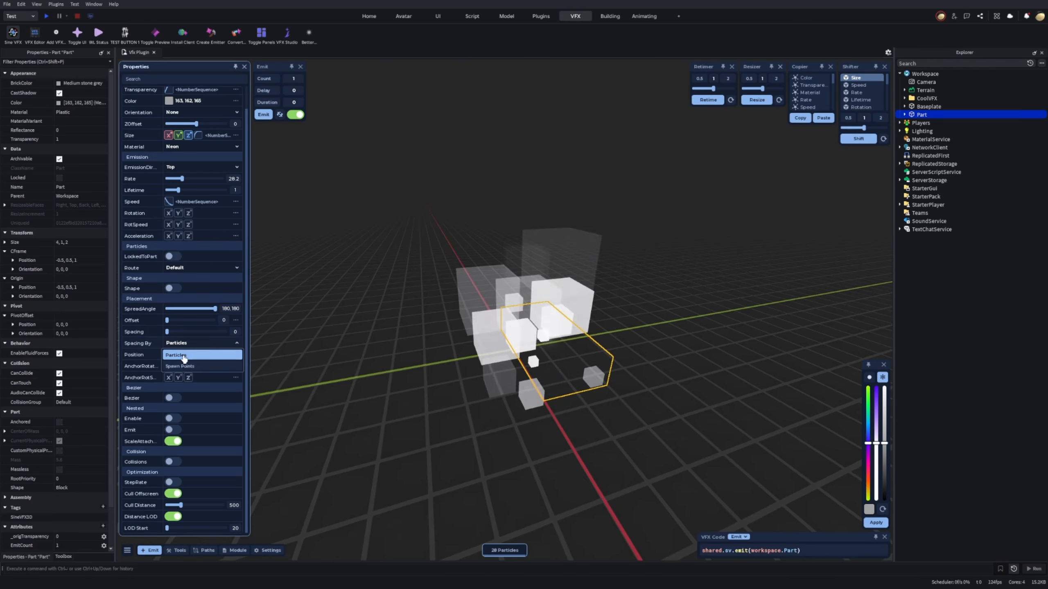
{"action": "left_click", "coordinate": [181, 366]}
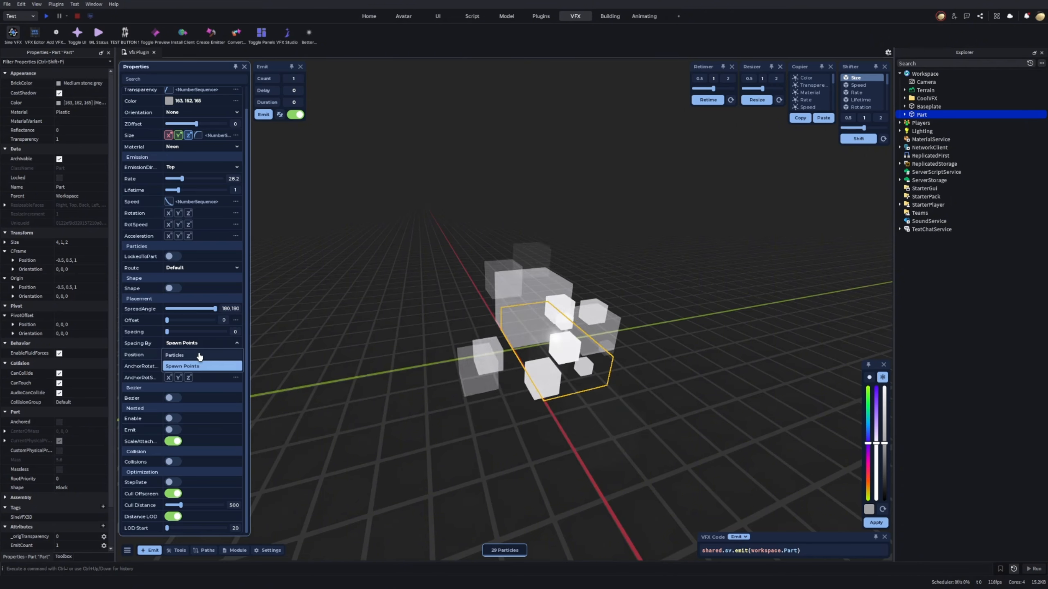
{"action": "left_click", "coordinate": [196, 355]}
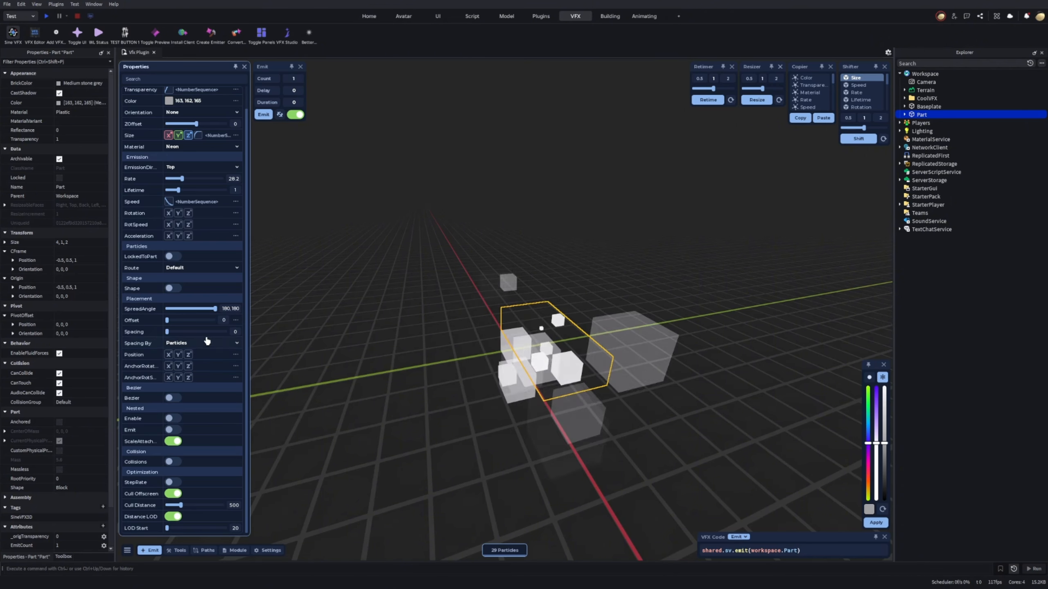
Give the particle's Y position a straight graph rising from 0 to about 12, and shorten the lifetime to 0.5.
{"action": "left_click", "coordinate": [178, 354]}
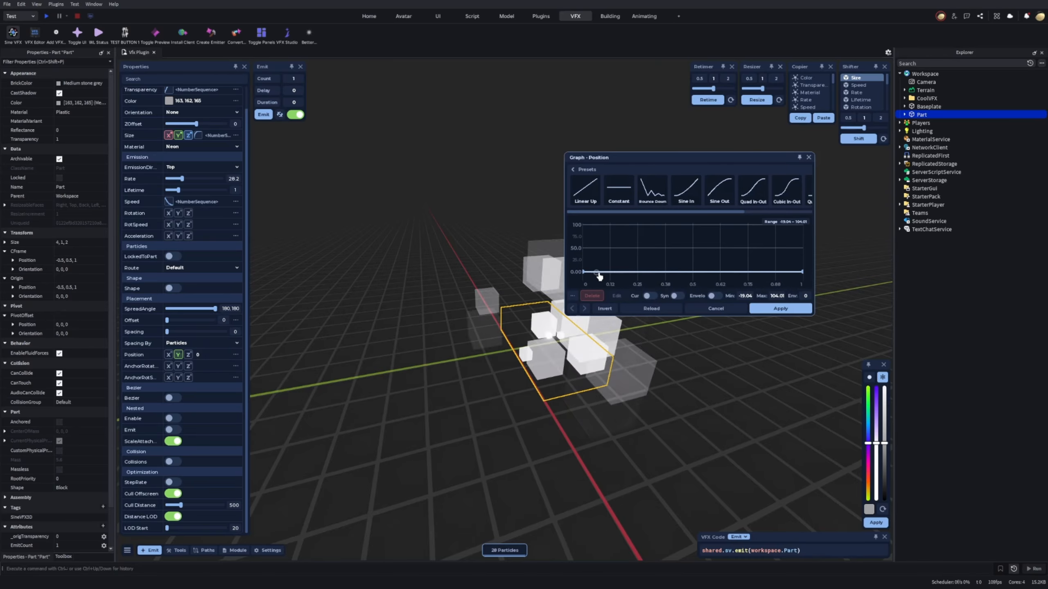
{"action": "left_click_drag", "start_coordinate": [598, 276], "coordinate": [797, 272]}
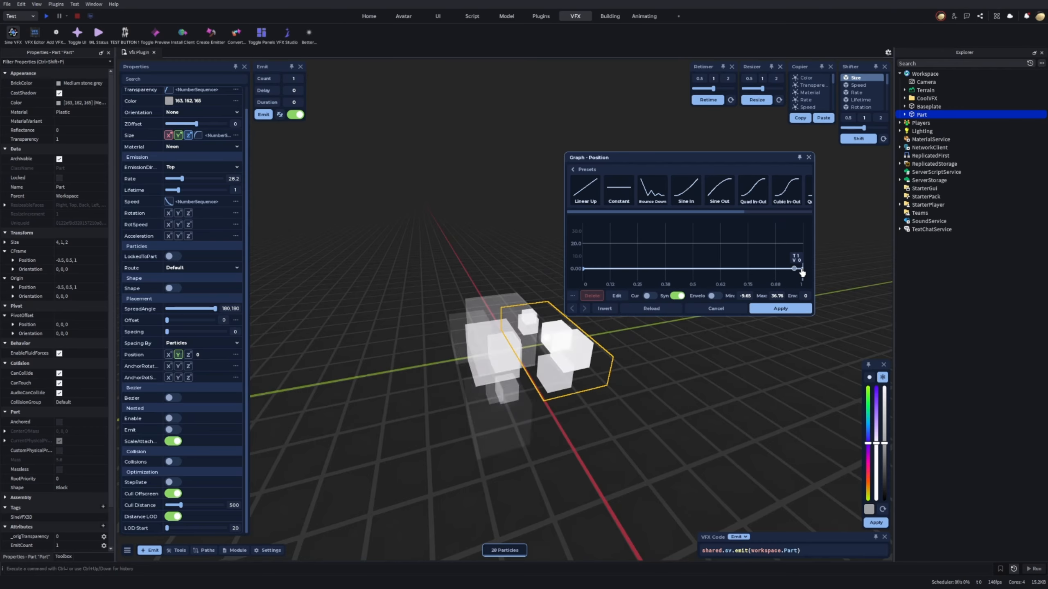
{"action": "mouse_move", "coordinate": [802, 273]}
{"action": "left_mouse_down"}
{"action": "mouse_move", "coordinate": [802, 238]}
{"action": "mouse_move", "coordinate": [804, 257]}
{"action": "left_mouse_up"}
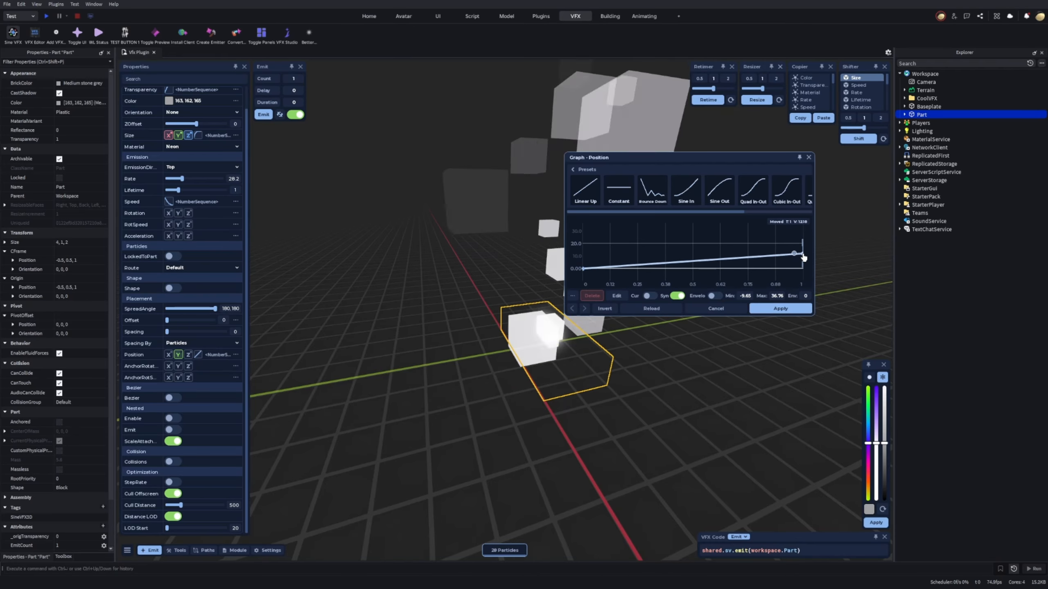
{"action": "left_click", "coordinate": [775, 307]}
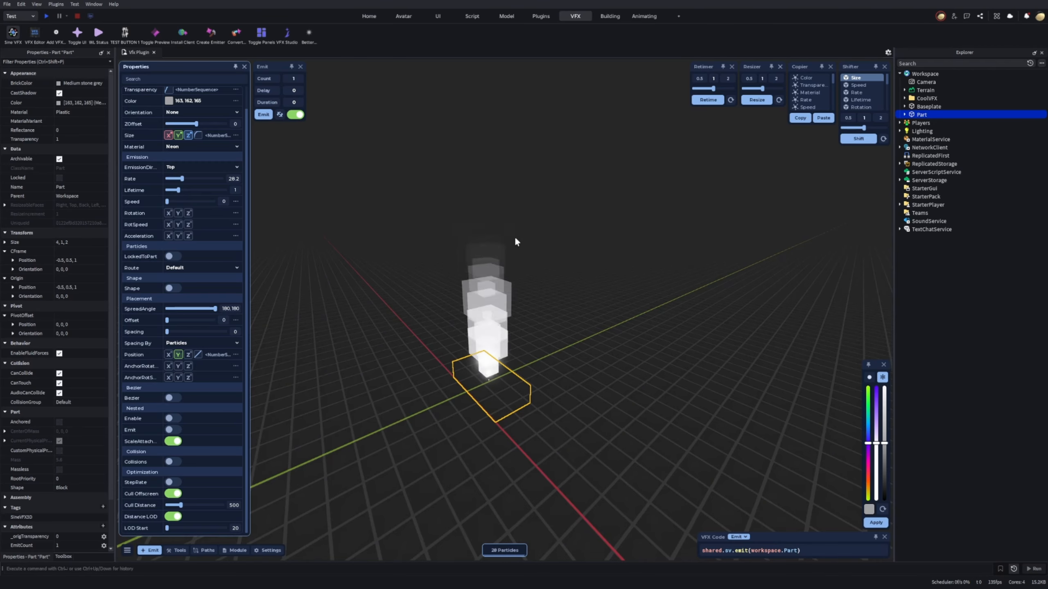
{"action": "left_click_drag", "start_coordinate": [178, 190], "coordinate": [174, 190]}
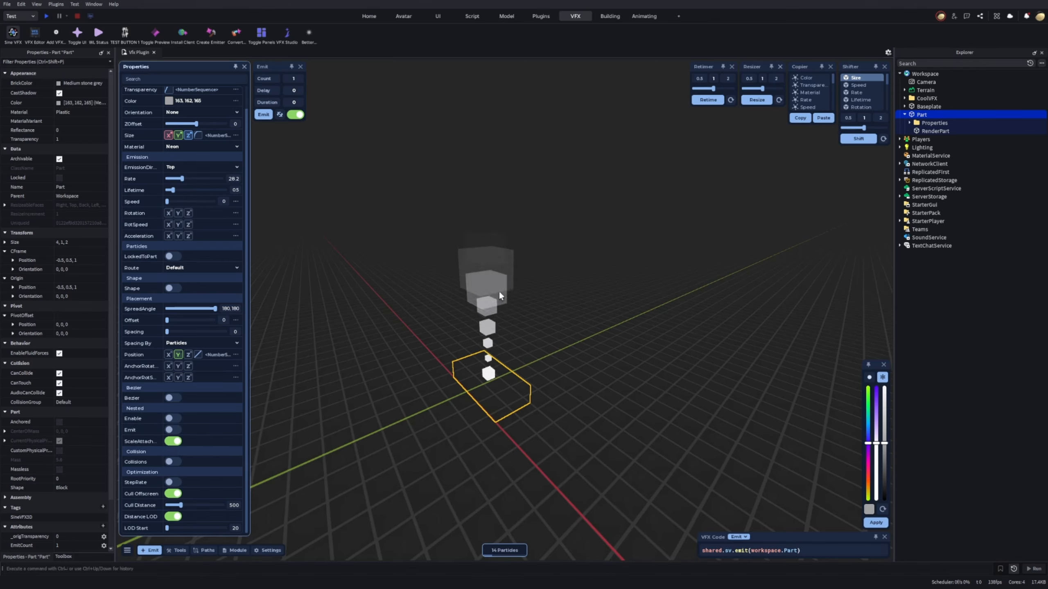
Examine the Part's RenderPart and the categories inside its Properties folder.
{"action": "left_click", "coordinate": [932, 131]}
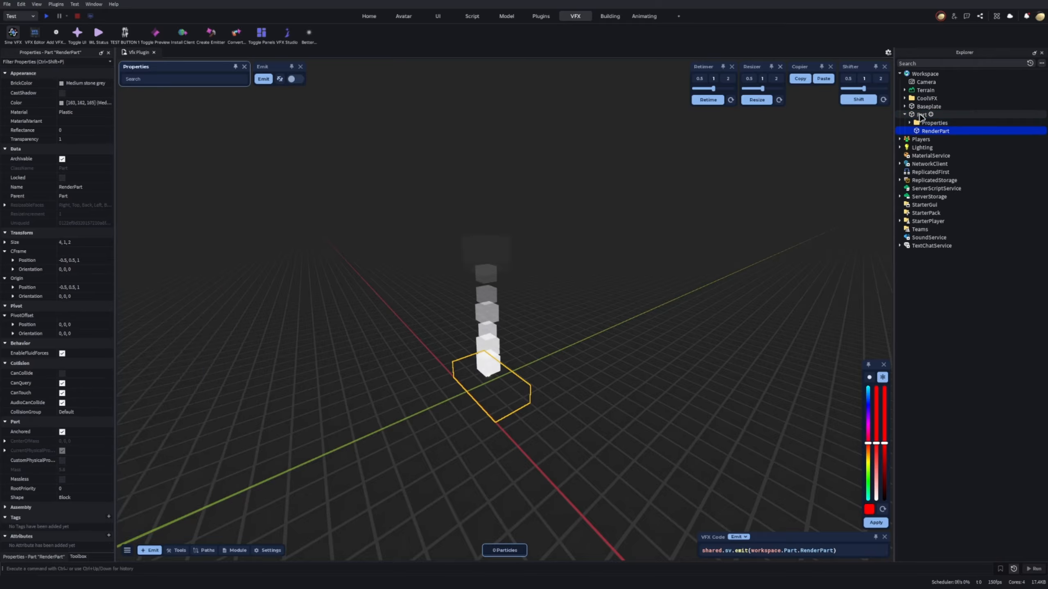
{"action": "left_click", "coordinate": [922, 115]}
{"action": "left_click", "coordinate": [927, 124]}
{"action": "left_click", "coordinate": [925, 132]}
{"action": "left_click", "coordinate": [908, 115]}
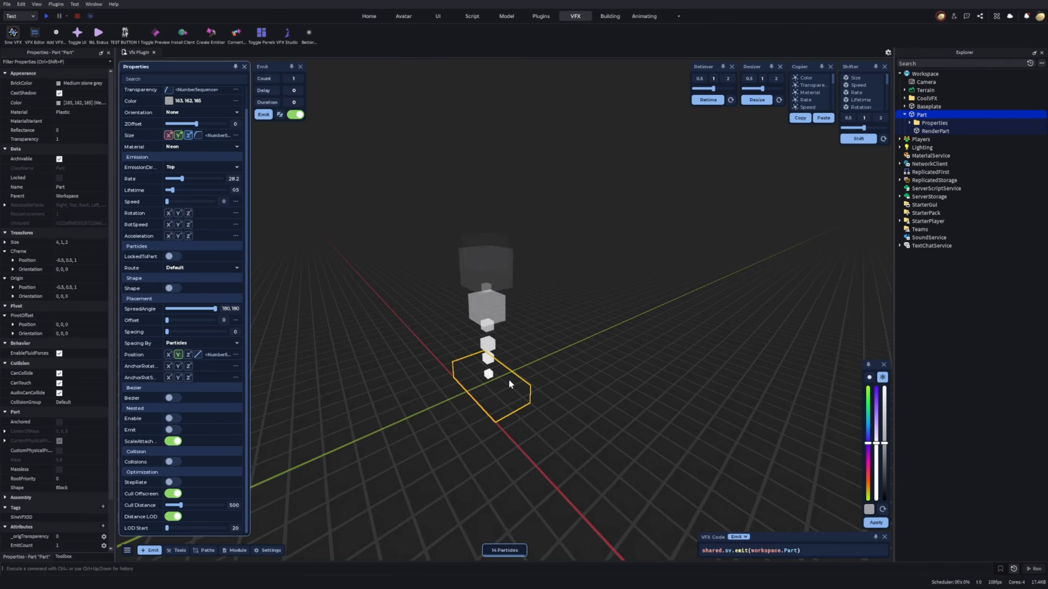
{"action": "left_click", "coordinate": [930, 124]}
{"action": "left_click", "coordinate": [910, 124]}
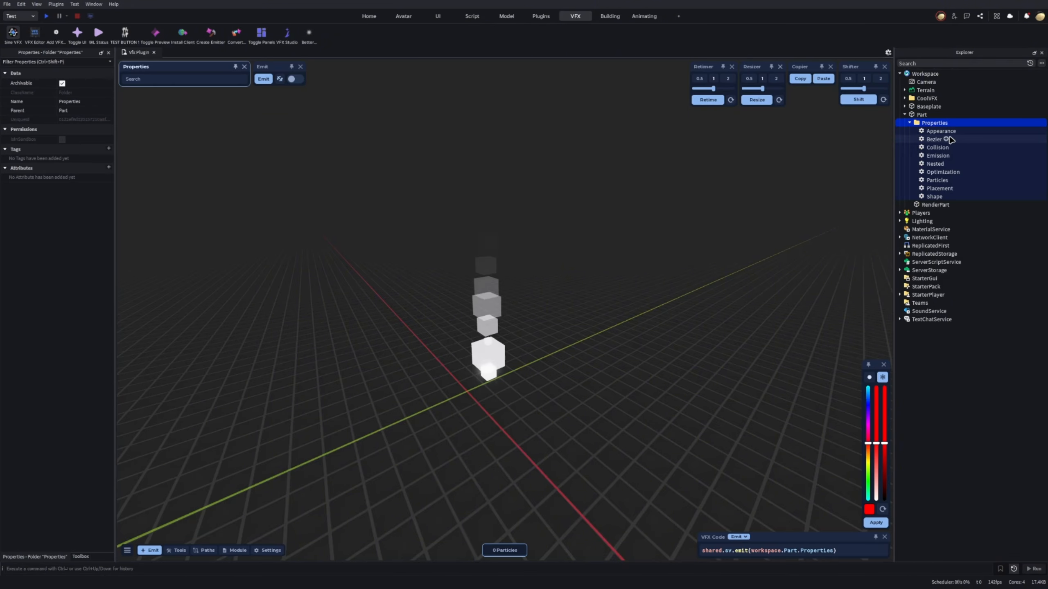
{"action": "left_click", "coordinate": [910, 123]}
Insert a Trail into the Part's RenderPart.
{"action": "left_click", "coordinate": [936, 131]}
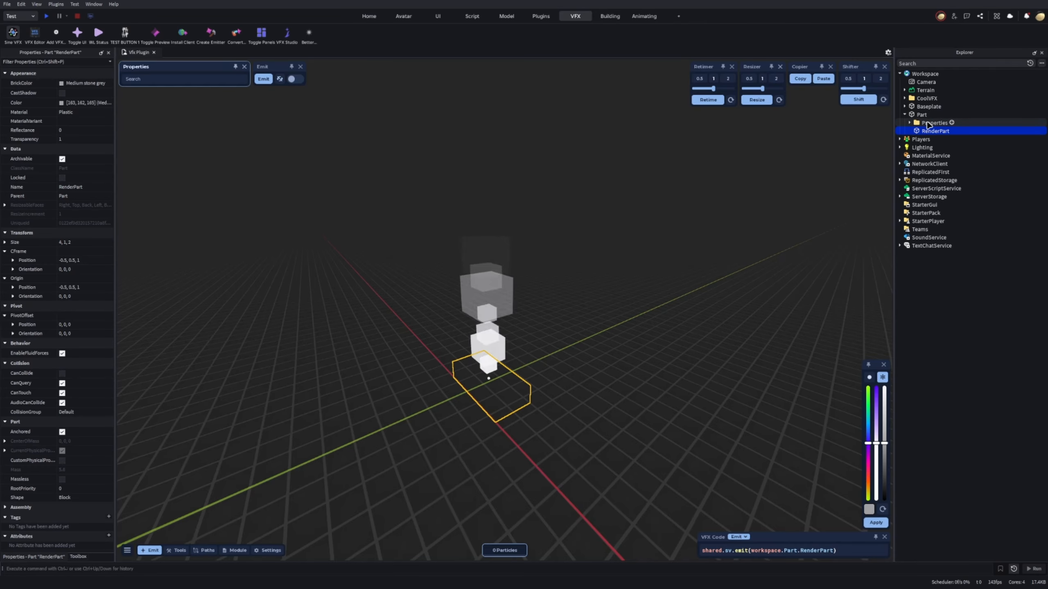
{"action": "left_click", "coordinate": [953, 131]}
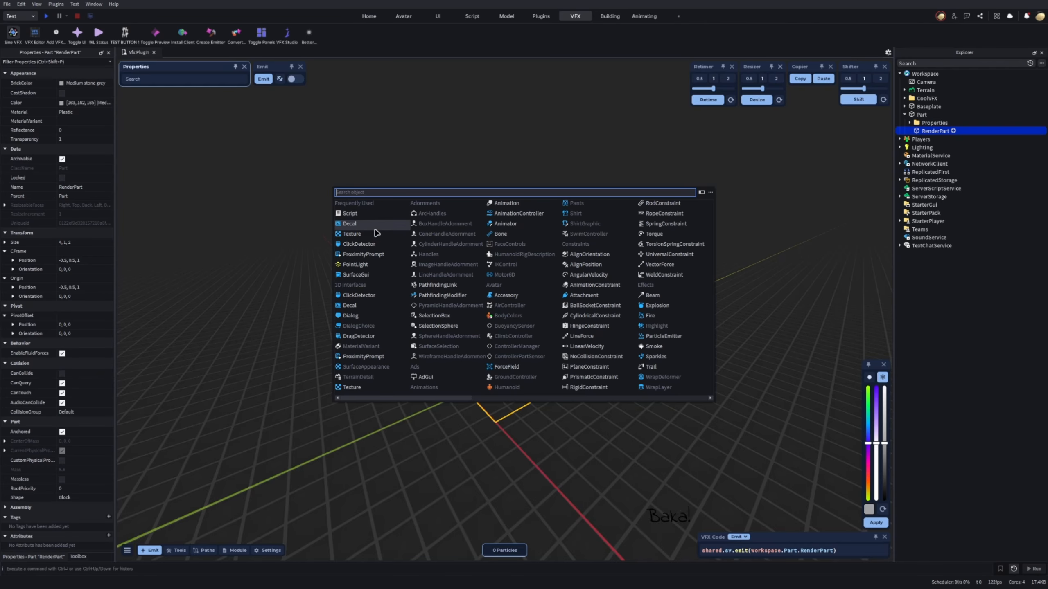
{"action": "type", "text": "tra"}
{"action": "left_click", "coordinate": [366, 206]}
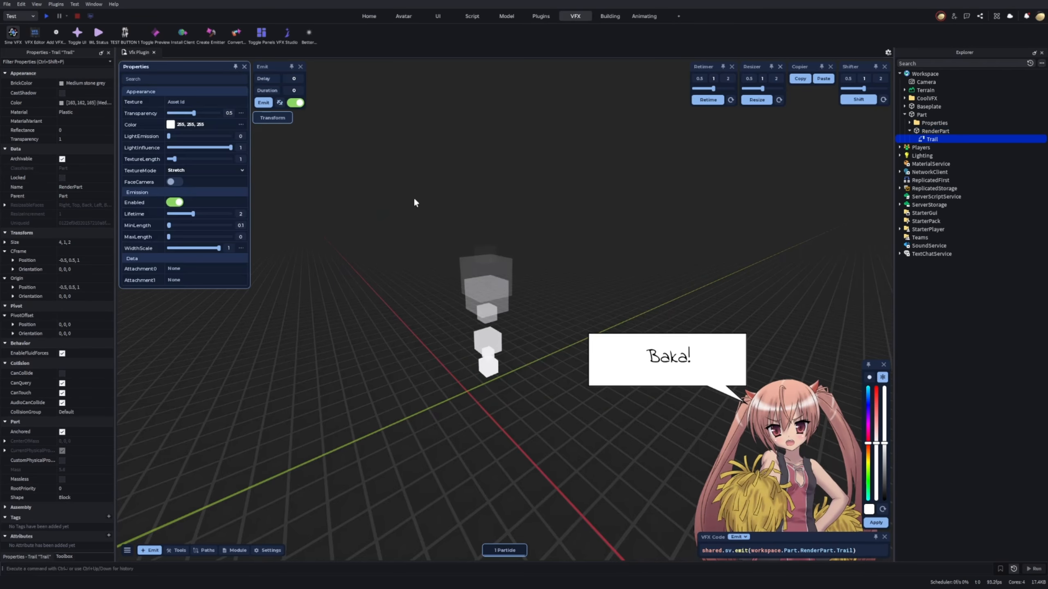
Insert an Attachment into RenderPart beside the Trail.
{"action": "left_click", "coordinate": [953, 131]}
{"action": "type", "text": "att"}
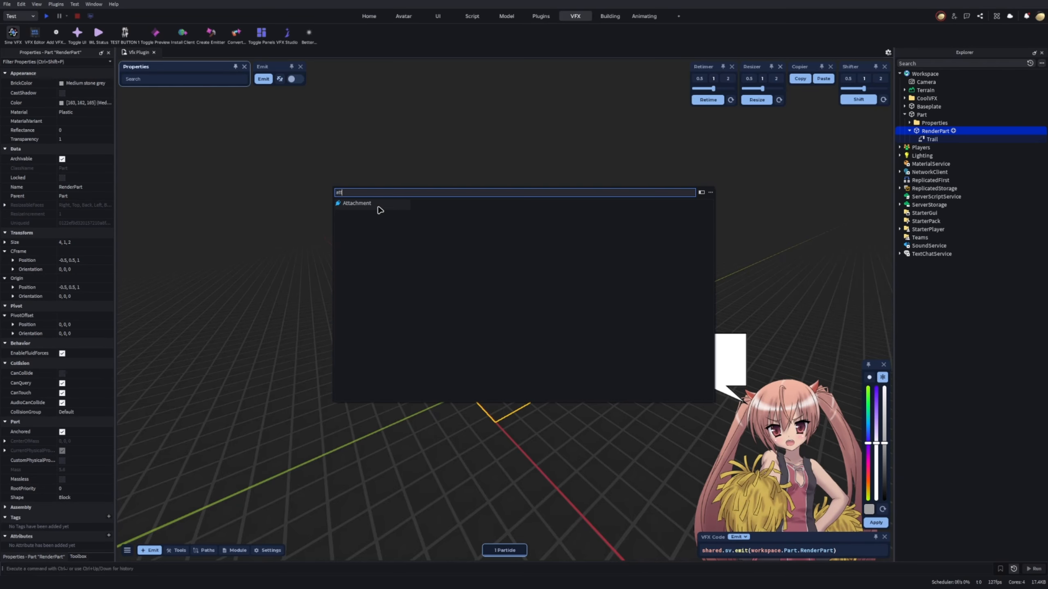
{"action": "left_click", "coordinate": [377, 206]}
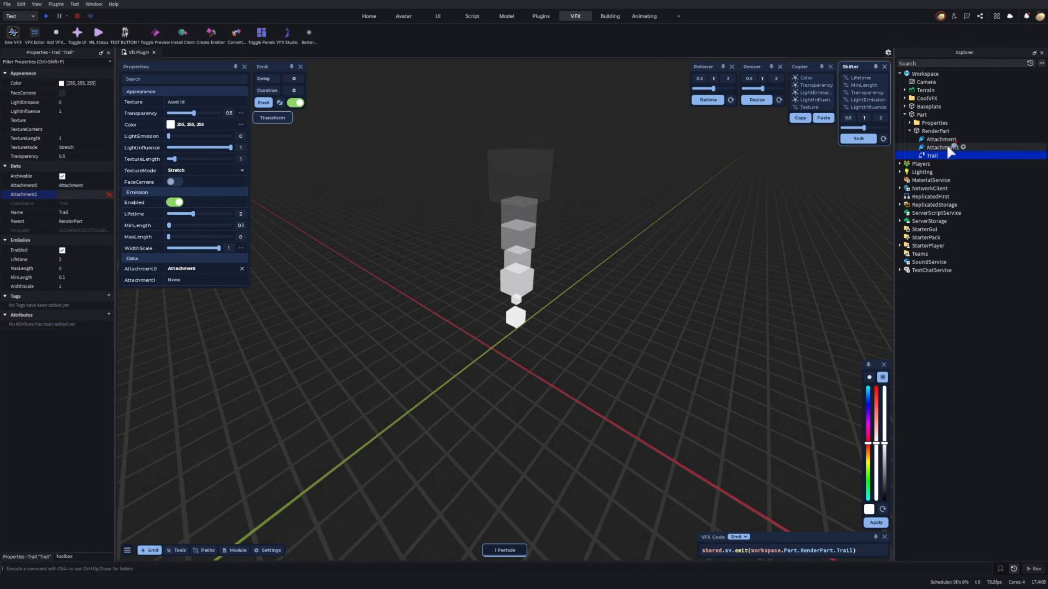
Set the Trail's lifetime to 0.1.
{"action": "mouse_move", "coordinate": [827, 151]}
{"action": "right_mouse_down"}
{"action": "mouse_move", "coordinate": [835, 124]}
{"action": "mouse_move", "coordinate": [829, 150]}
{"action": "right_mouse_up"}
{"action": "left_click", "coordinate": [934, 131]}
{"action": "left_click", "coordinate": [922, 115]}
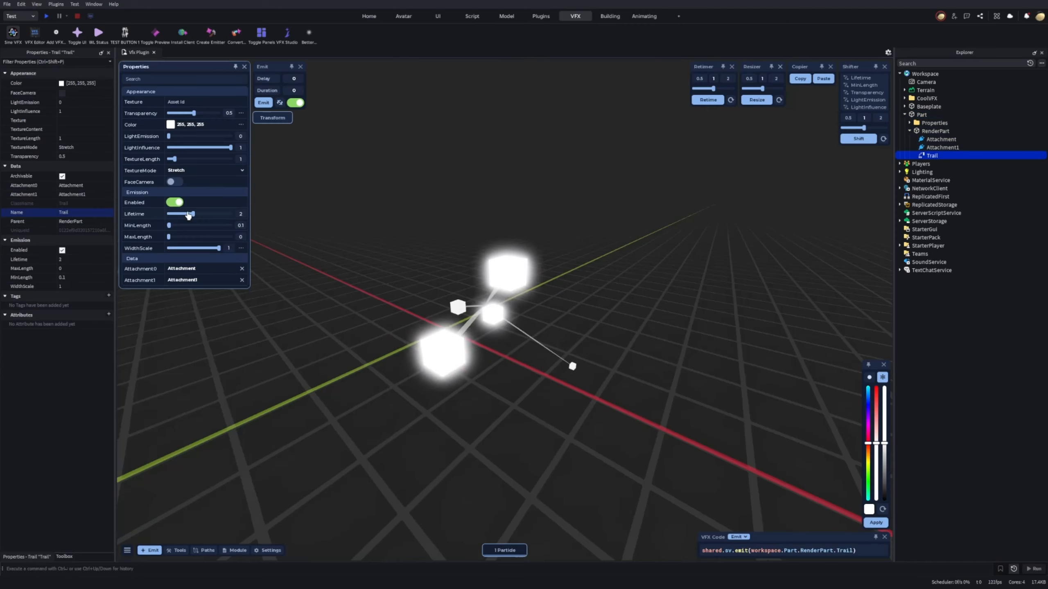
{"action": "left_click_drag", "start_coordinate": [188, 215], "coordinate": [167, 215]}
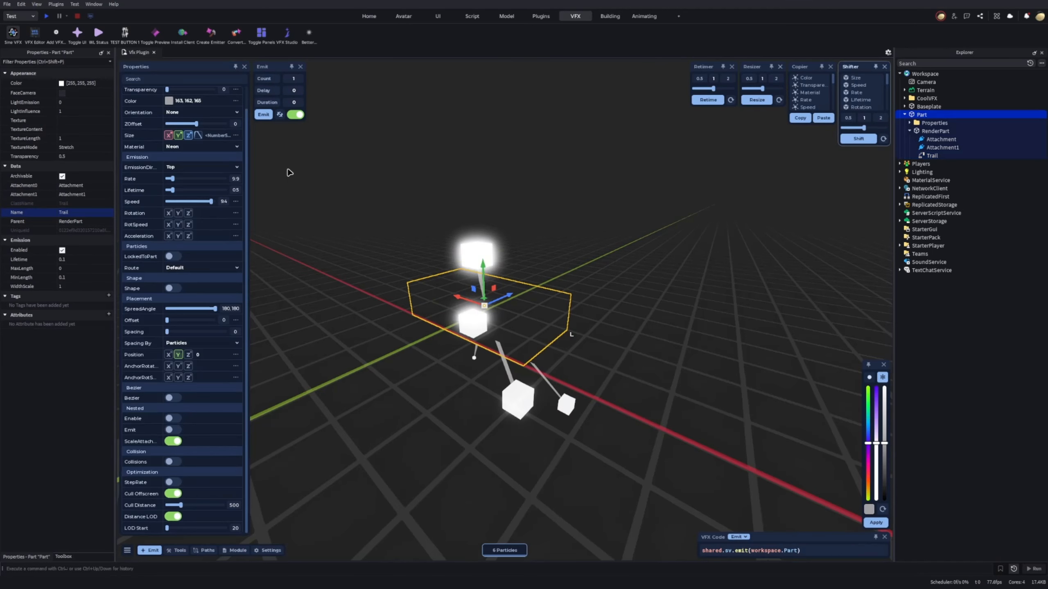
Make the Part's emitted particles fully transparent by setting Transparency to 1.
{"action": "left_click", "coordinate": [221, 111]}
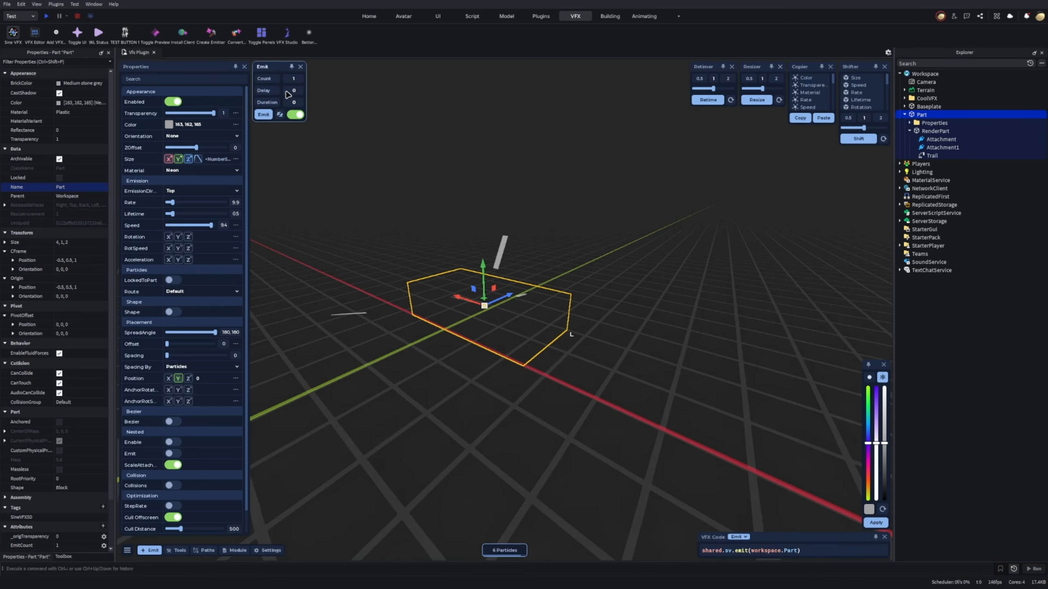
{"action": "right_click_drag", "start_coordinate": [591, 181], "coordinate": [590, 223]}
{"action": "left_click_drag", "start_coordinate": [483, 266], "coordinate": [553, 111]}
{"action": "key", "text": "f"}
{"action": "right_click_drag", "start_coordinate": [553, 111], "coordinate": [570, 103]}
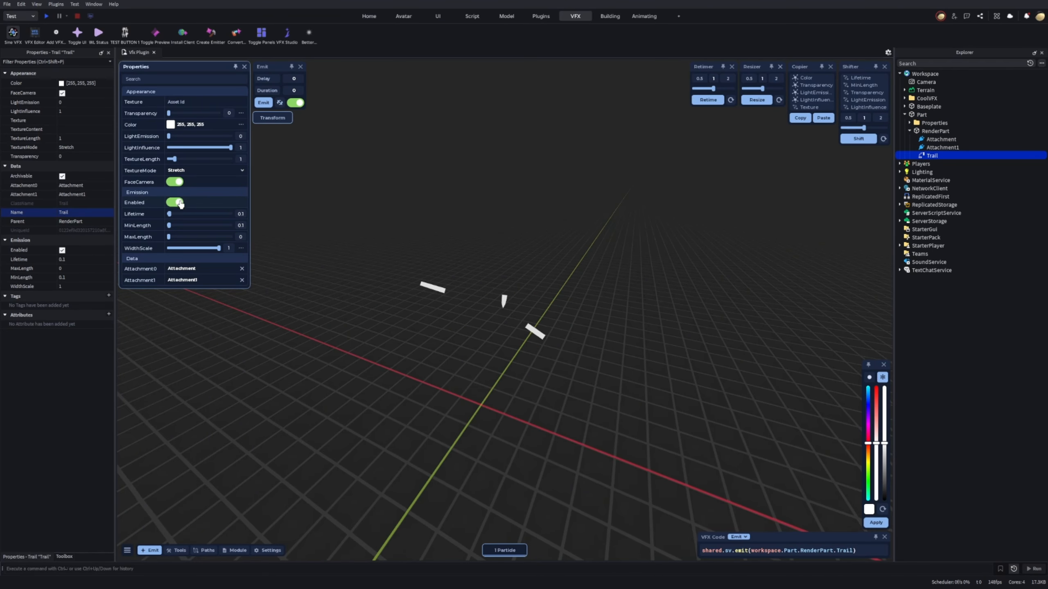
Disable the Trail inside RenderPart and turn on the Part's nested Enable option.
{"action": "left_click", "coordinate": [180, 204]}
{"action": "right_click_drag", "start_coordinate": [396, 264], "coordinate": [372, 289]}
{"action": "right_click_drag", "start_coordinate": [372, 289], "coordinate": [396, 268]}
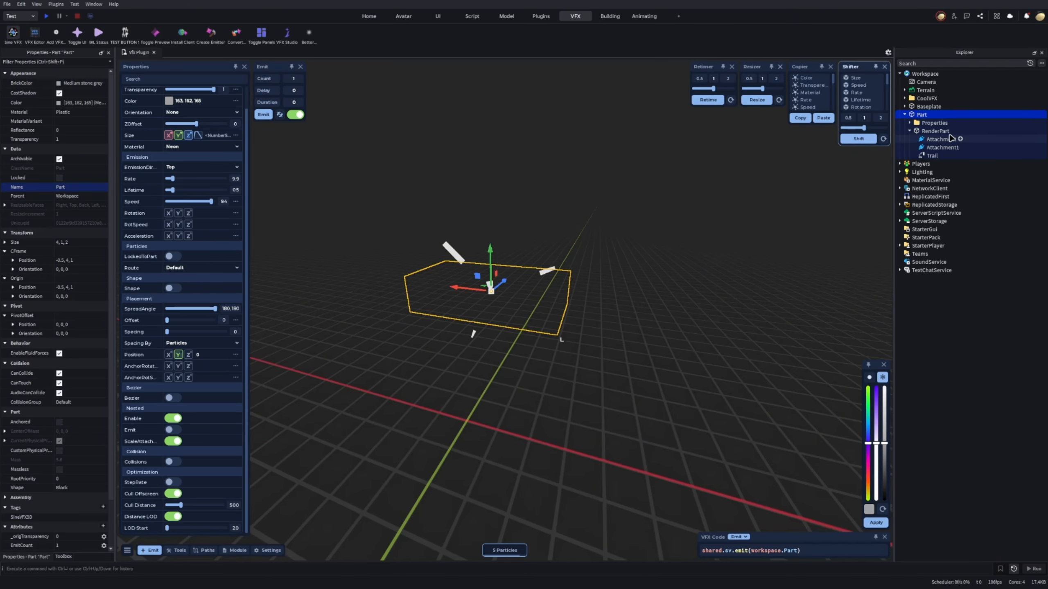
Insert a ParticleEmitter into the Part's RenderPart.
{"action": "left_click", "coordinate": [935, 131]}
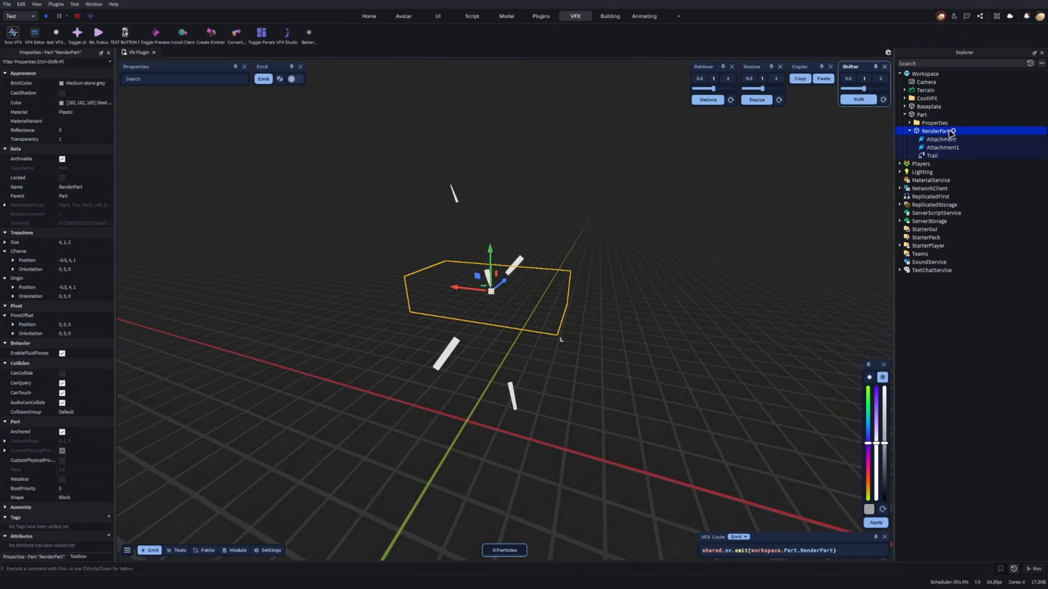
{"action": "left_click", "coordinate": [953, 131]}
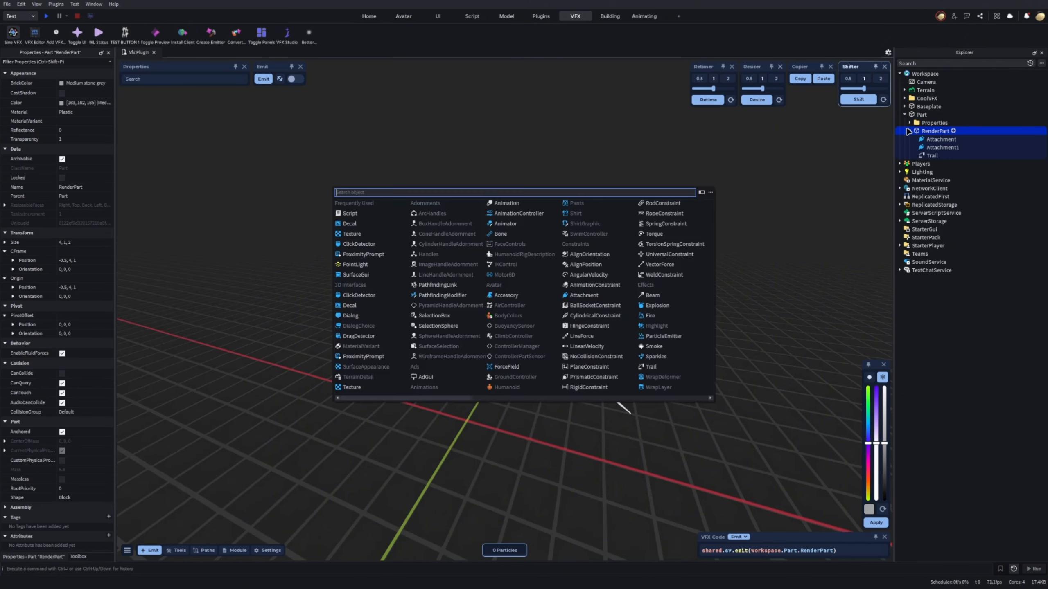
{"action": "left_click", "coordinate": [664, 336]}
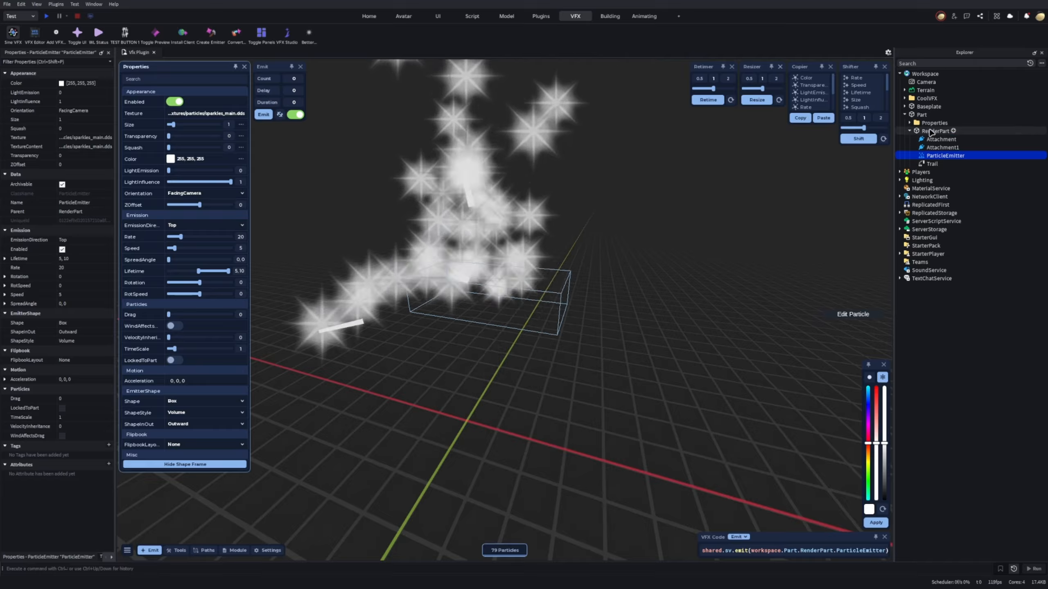
Set the ParticleEmitter's Rate to 0 and emit count to 1 with LockedToPart on, and enable the Part's nested Emit option.
{"action": "left_click", "coordinate": [922, 116]}
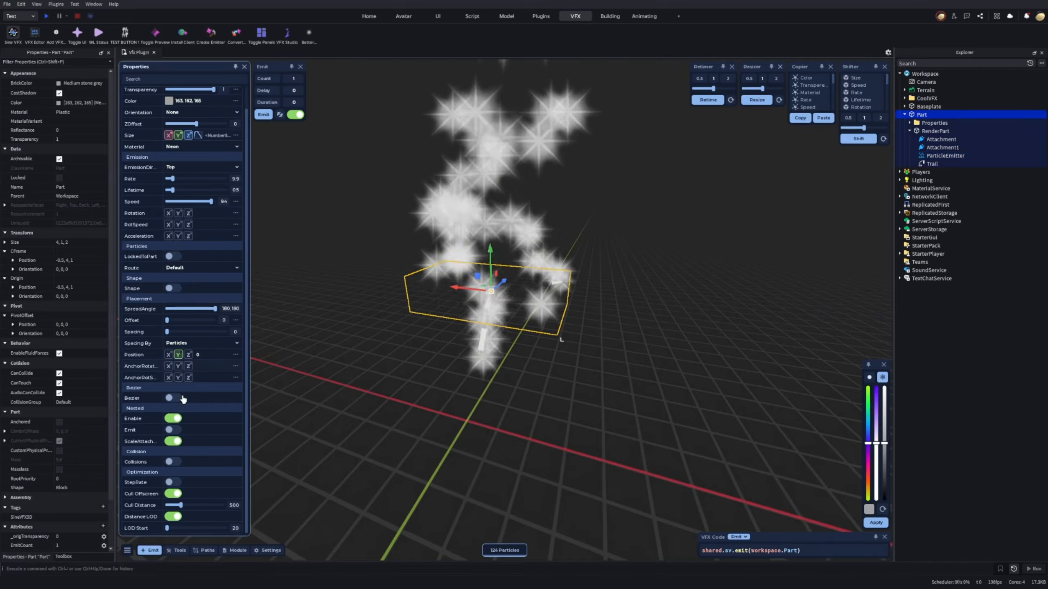
{"action": "left_click", "coordinate": [943, 156]}
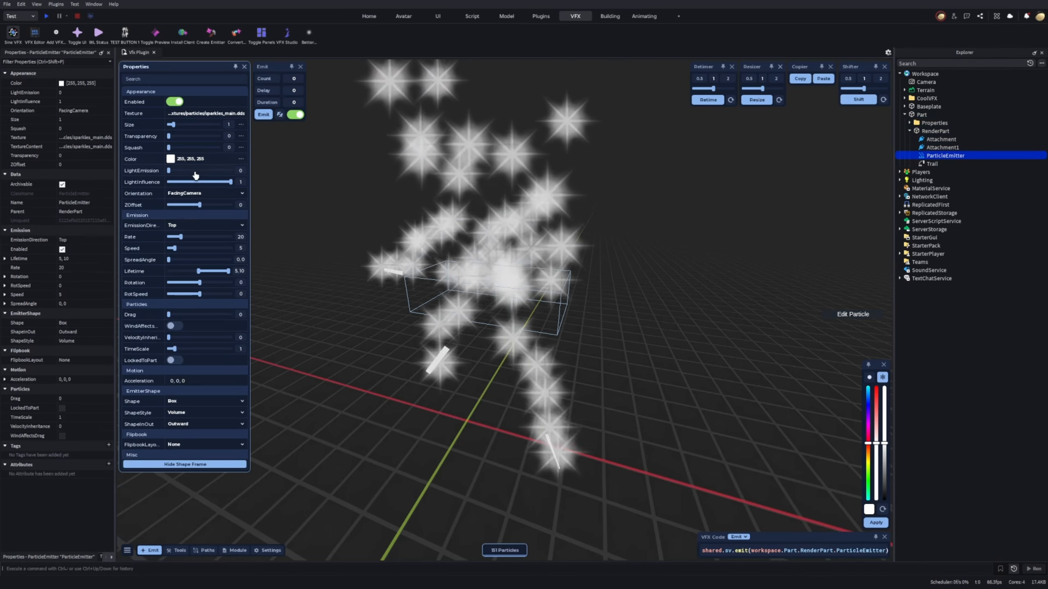
{"action": "left_click_drag", "start_coordinate": [179, 241], "coordinate": [166, 242]}
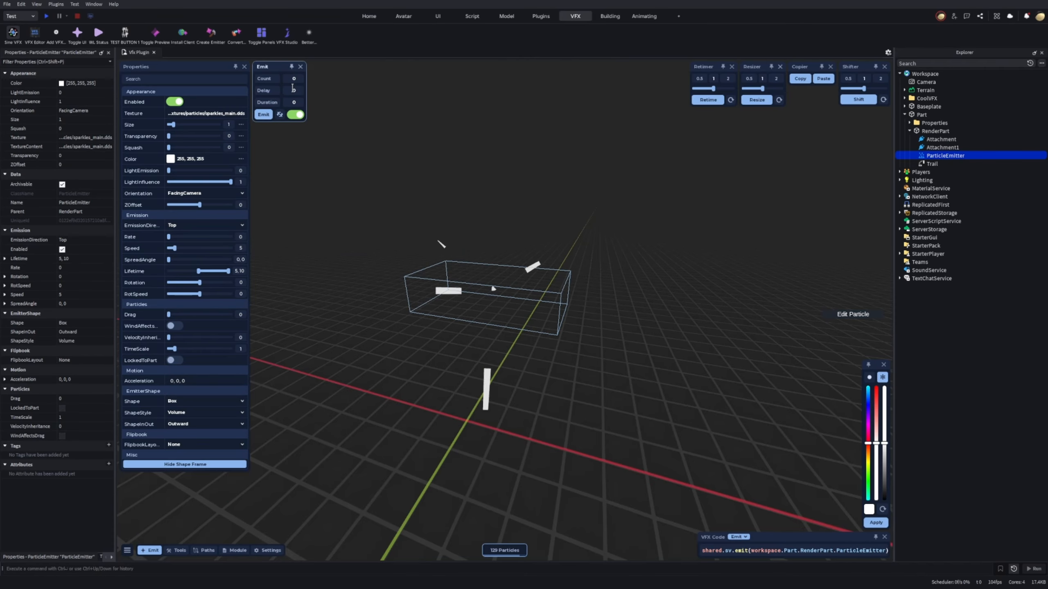
{"action": "left_click", "coordinate": [174, 360]}
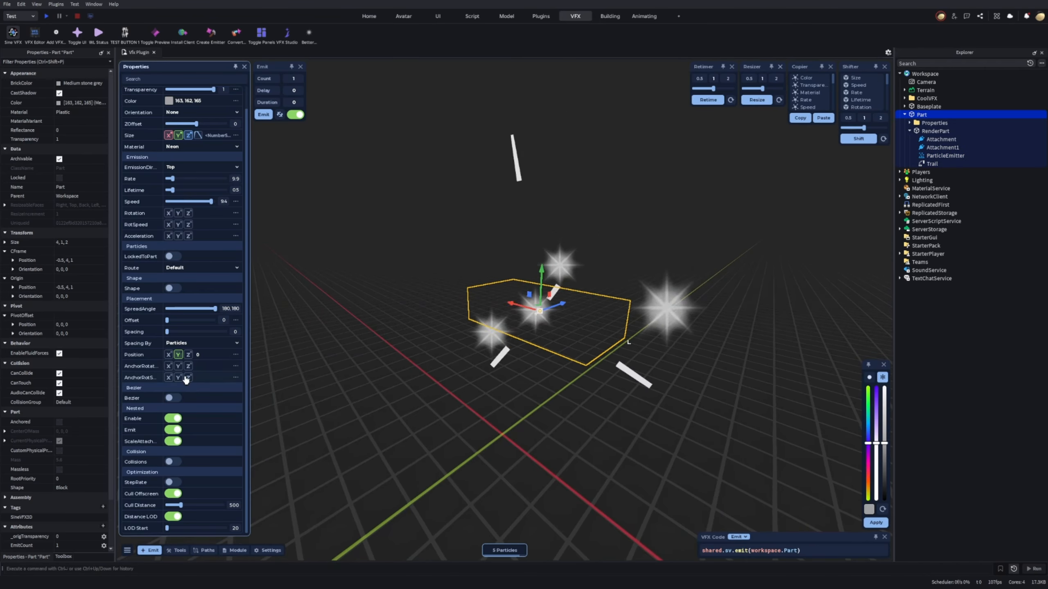
{"action": "key", "text": "s"}
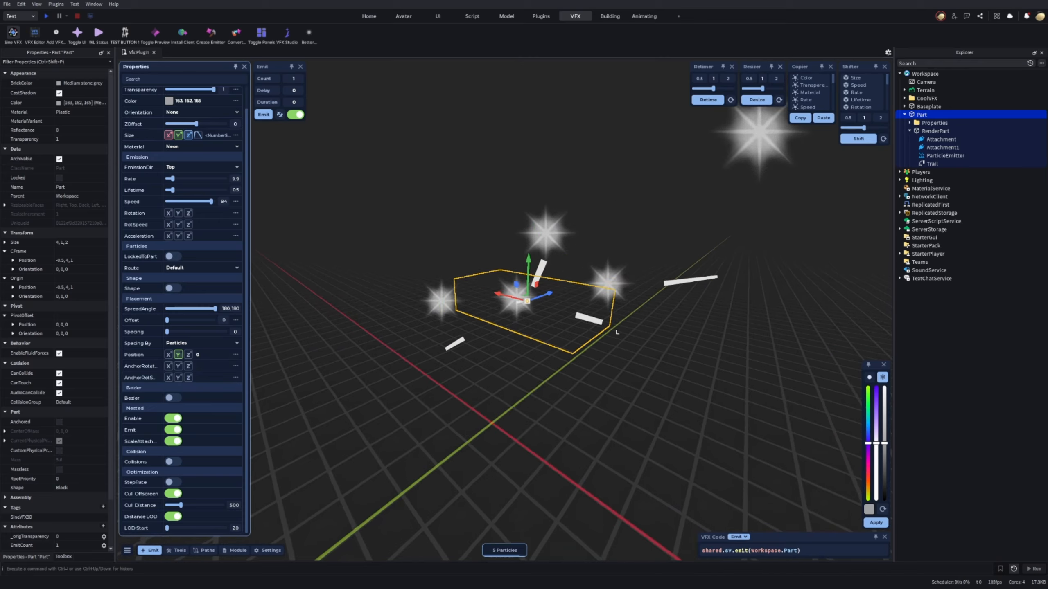
Set the Part's Y anchor rotation speed to the range -1000,1000 and its Lifetime to 1.6.
{"action": "key", "text": "w"}
{"action": "key", "text": "w"}
{"action": "key", "text": "a"}
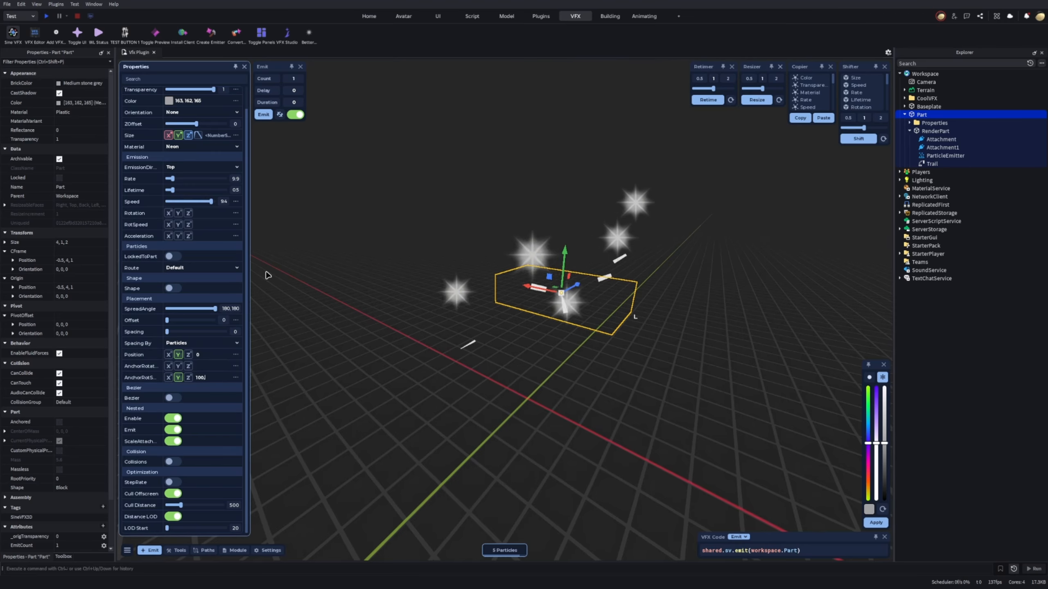
{"action": "right_click_drag", "start_coordinate": [474, 300], "coordinate": [491, 303]}
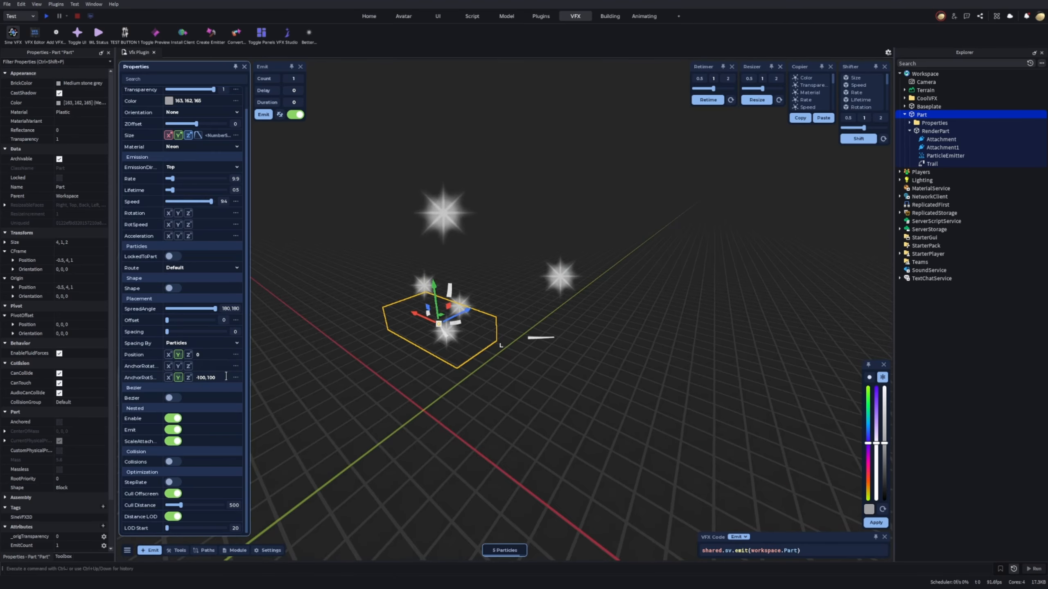
{"action": "type", "text": "-1000,1000"}
{"action": "key", "text": "Return"}
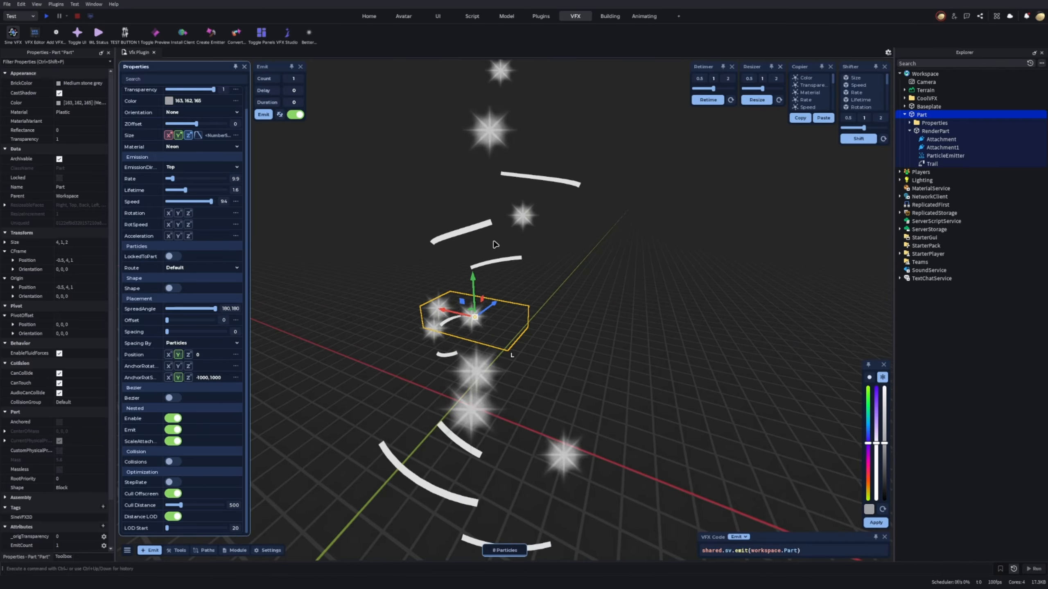
Set the ParticleEmitter's LightInfluence to 0 and its Brightness to 10.
{"action": "scroll", "coordinate": [619, 227], "scroll_direction": "down", "scroll_amount": 5}
{"action": "right_click_drag", "start_coordinate": [627, 229], "coordinate": [618, 229]}
{"action": "right_click_drag", "start_coordinate": [619, 230], "coordinate": [611, 230]}
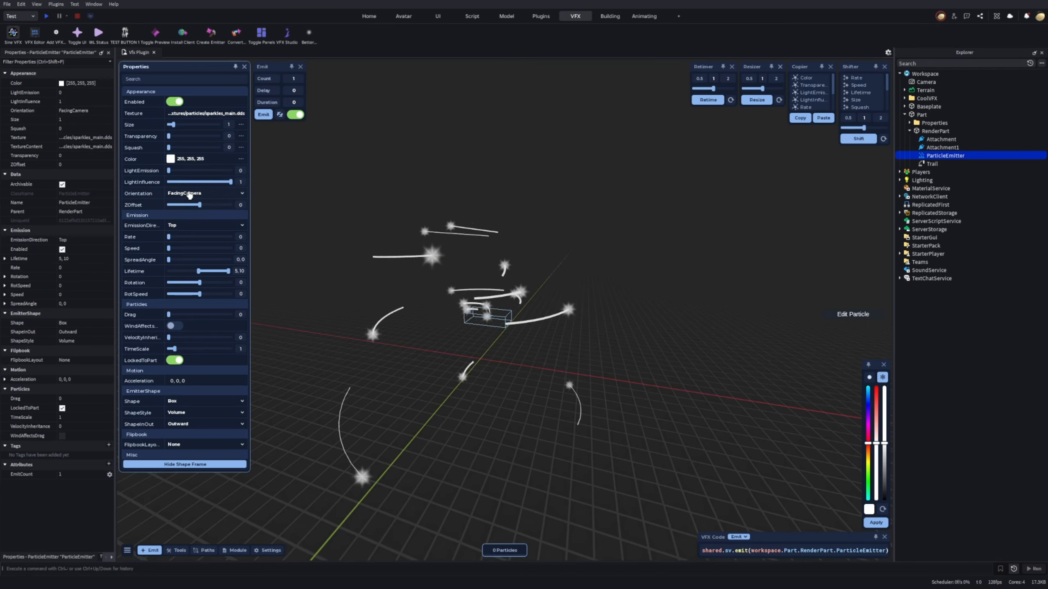
{"action": "left_click_drag", "start_coordinate": [213, 185], "coordinate": [110, 185]}
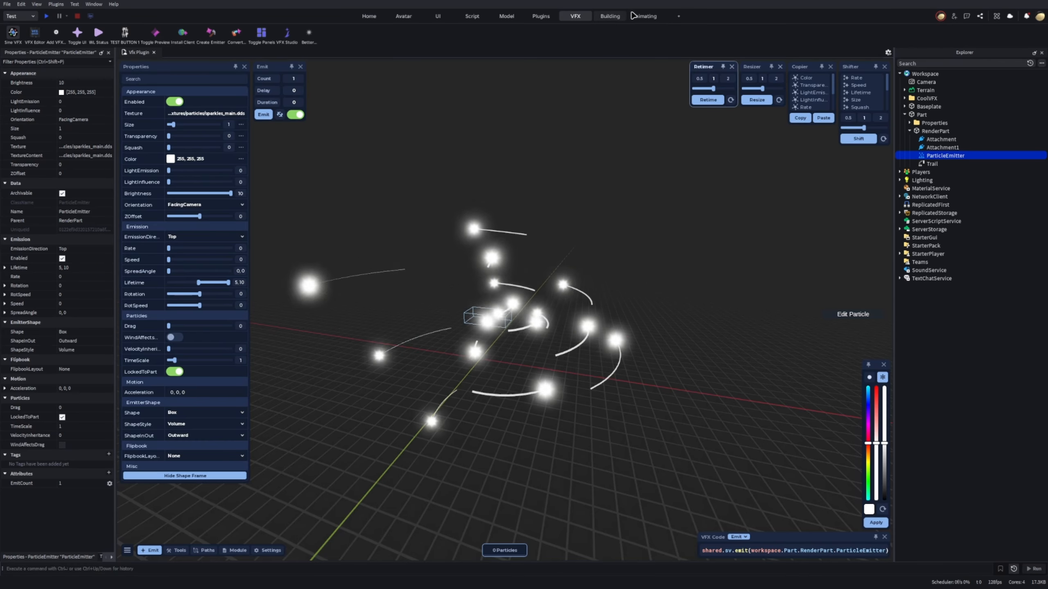
Toggle the ZonitoVisuals plugin in the plugin manager and close the manager.
{"action": "left_click", "coordinate": [56, 5]}
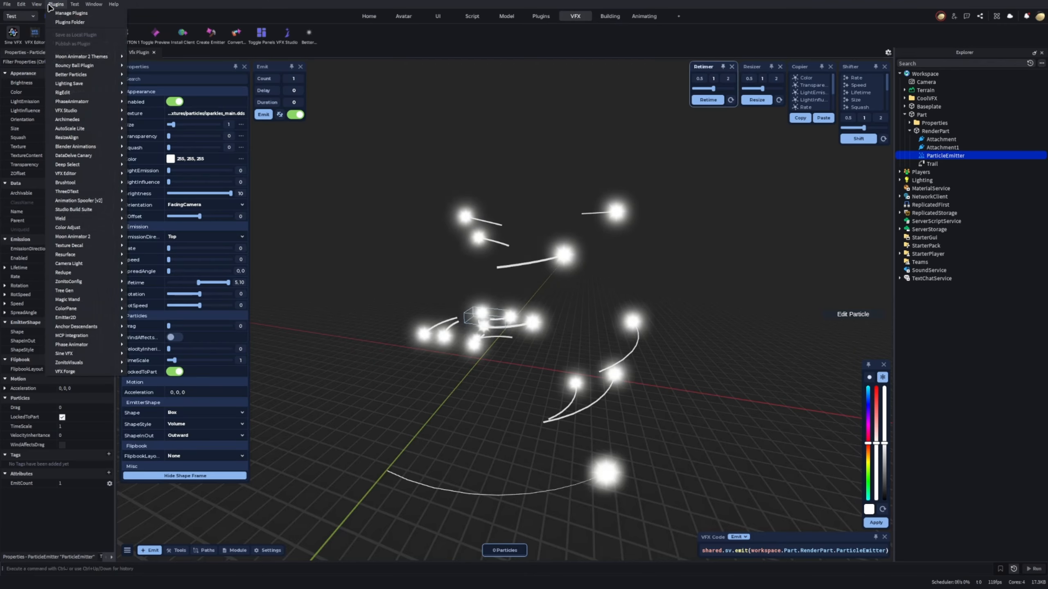
{"action": "left_click", "coordinate": [68, 14]}
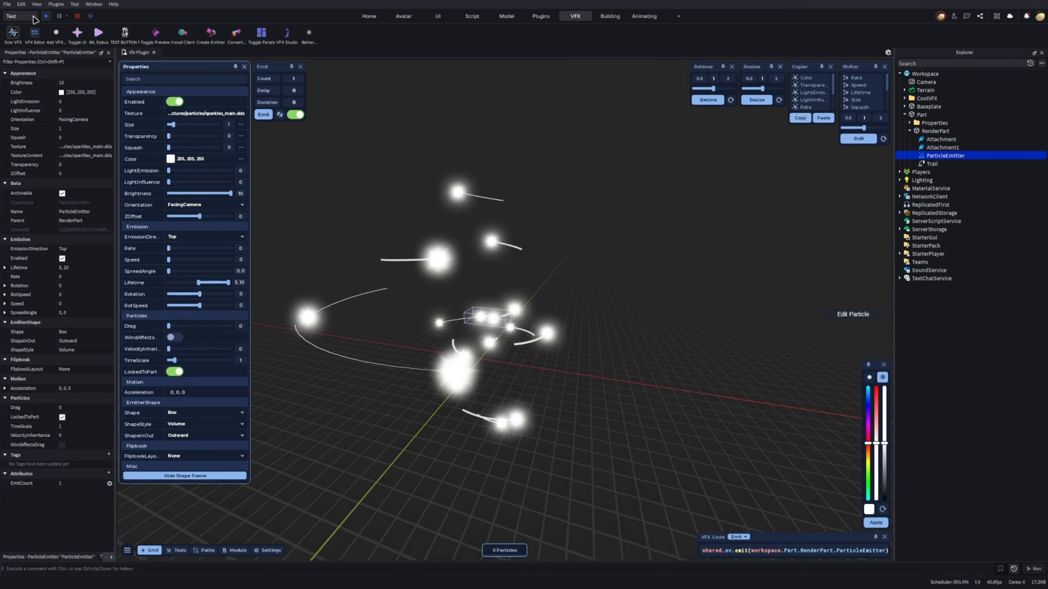
{"action": "left_click", "coordinate": [55, 5]}
{"action": "left_click", "coordinate": [66, 14]}
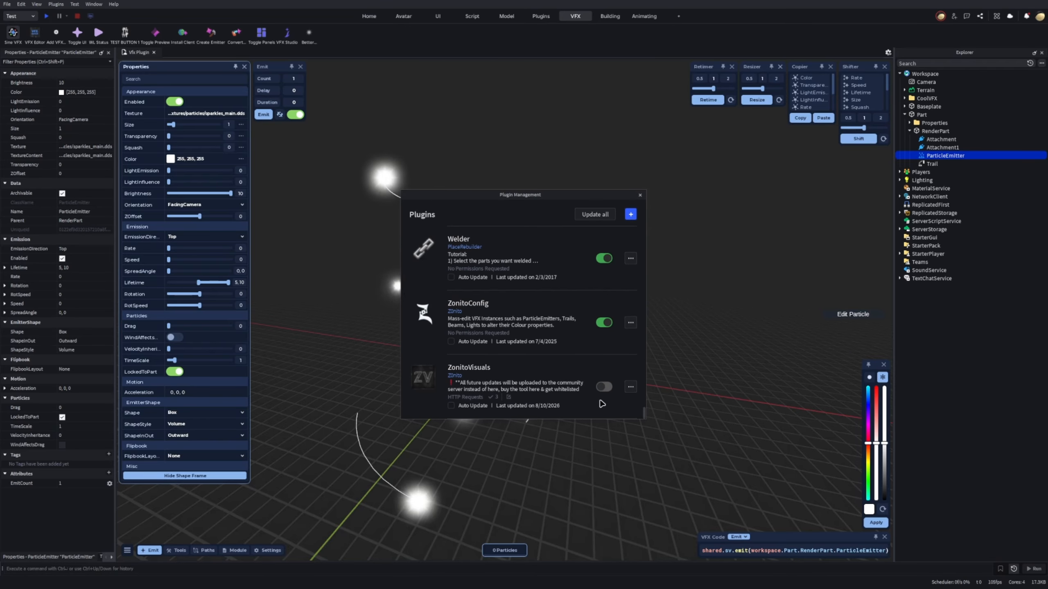
{"action": "left_click", "coordinate": [604, 387]}
{"action": "left_click_drag", "start_coordinate": [458, 197], "coordinate": [508, 186]}
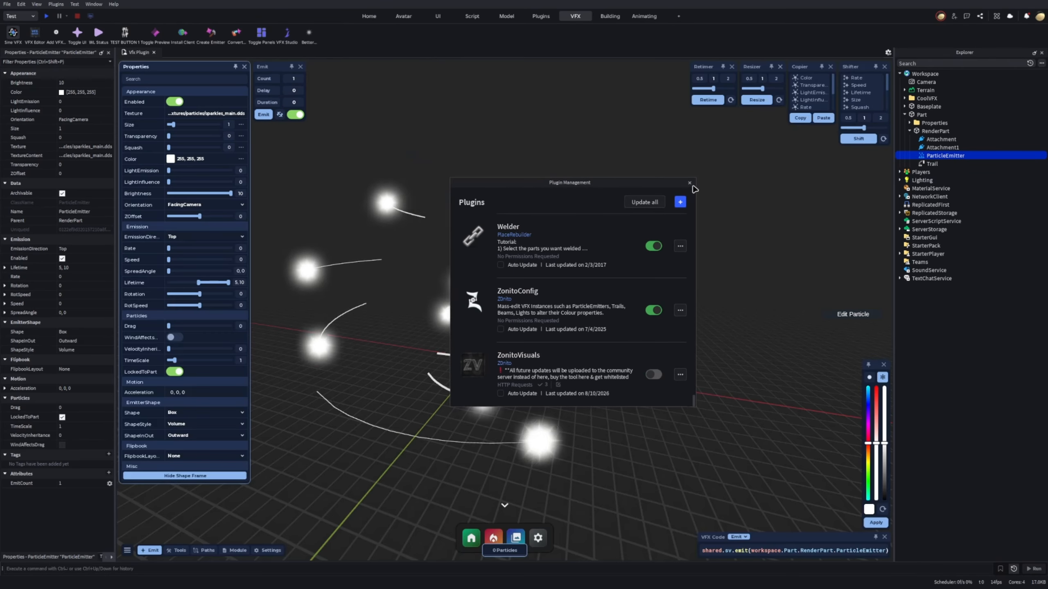
{"action": "left_click", "coordinate": [689, 183]}
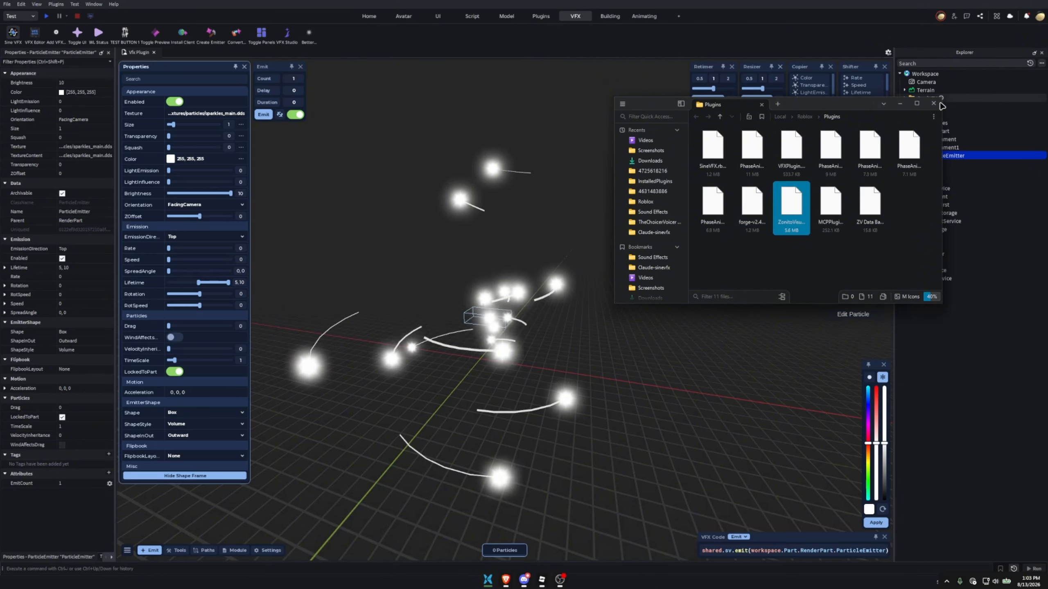
{"action": "left_click", "coordinate": [938, 104]}
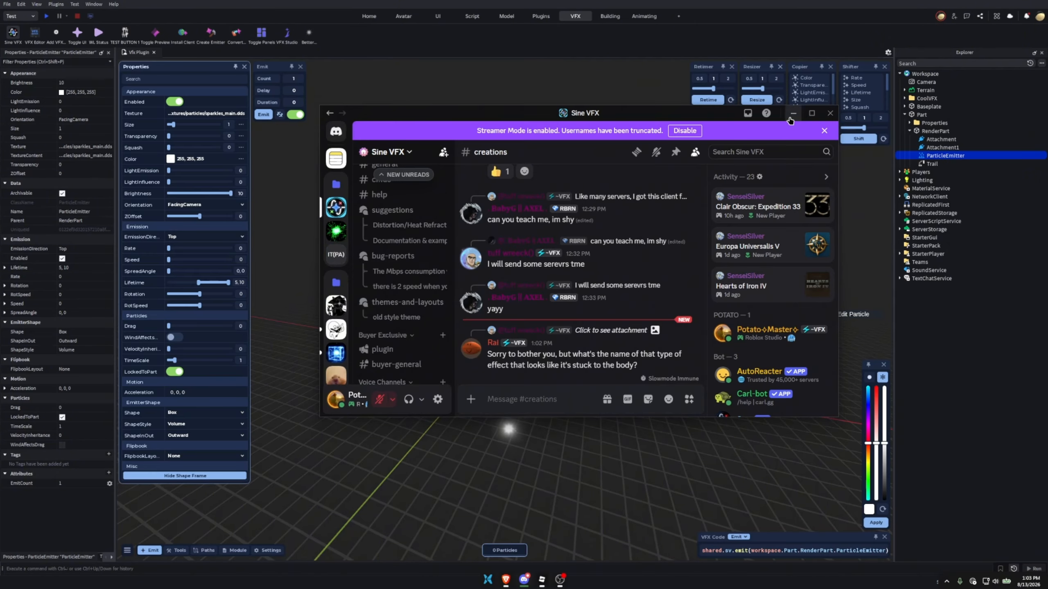
Switch to Discord to view the creations channel of the Sine VFX server, and return to Roblox Studio.
{"action": "left_click", "coordinate": [791, 117]}
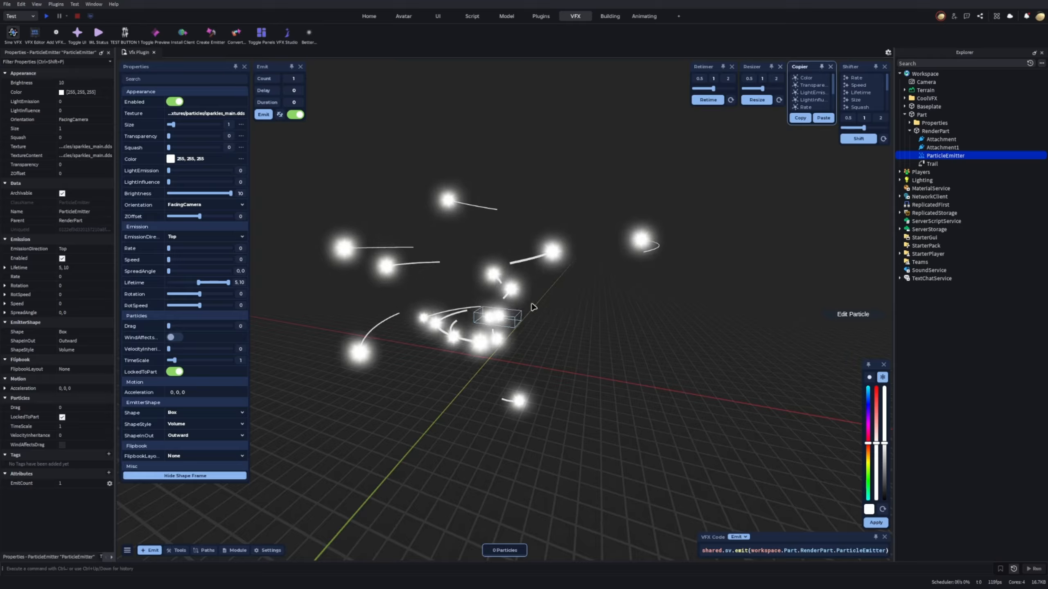
{"action": "key", "text": "alt+Tab"}
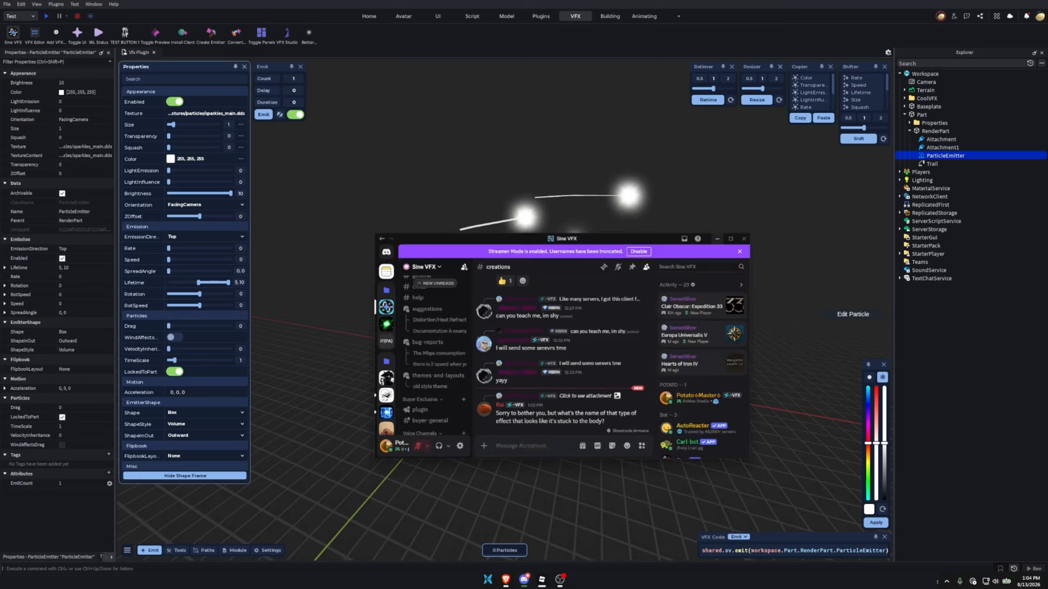
{"action": "scroll", "coordinate": [338, 323], "scroll_direction": "down", "scroll_amount": 5}
{"action": "scroll", "coordinate": [337, 323], "scroll_direction": "up", "scroll_amount": 5}
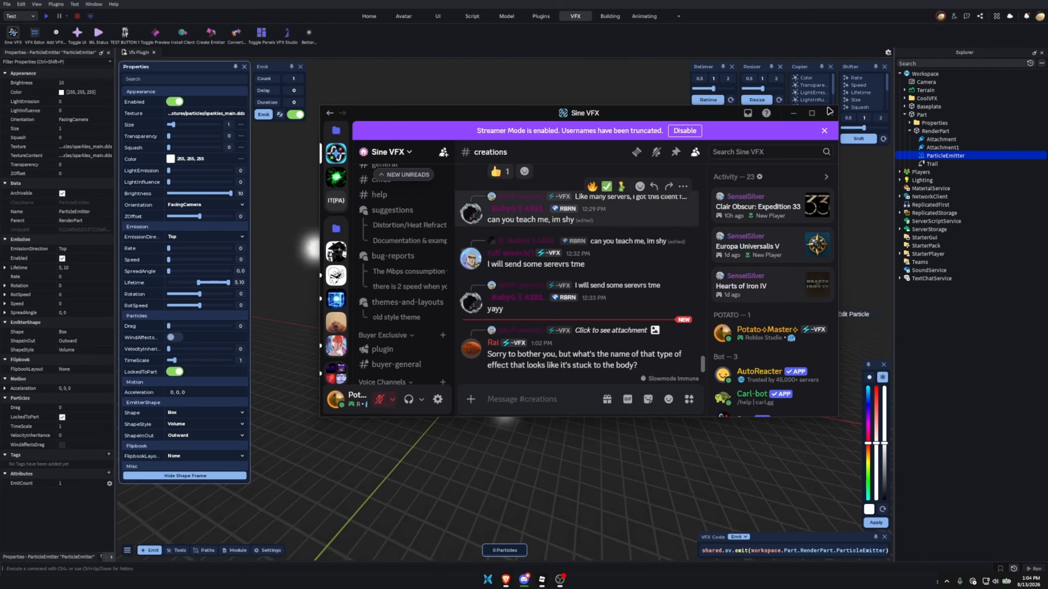
{"action": "left_click", "coordinate": [789, 115]}
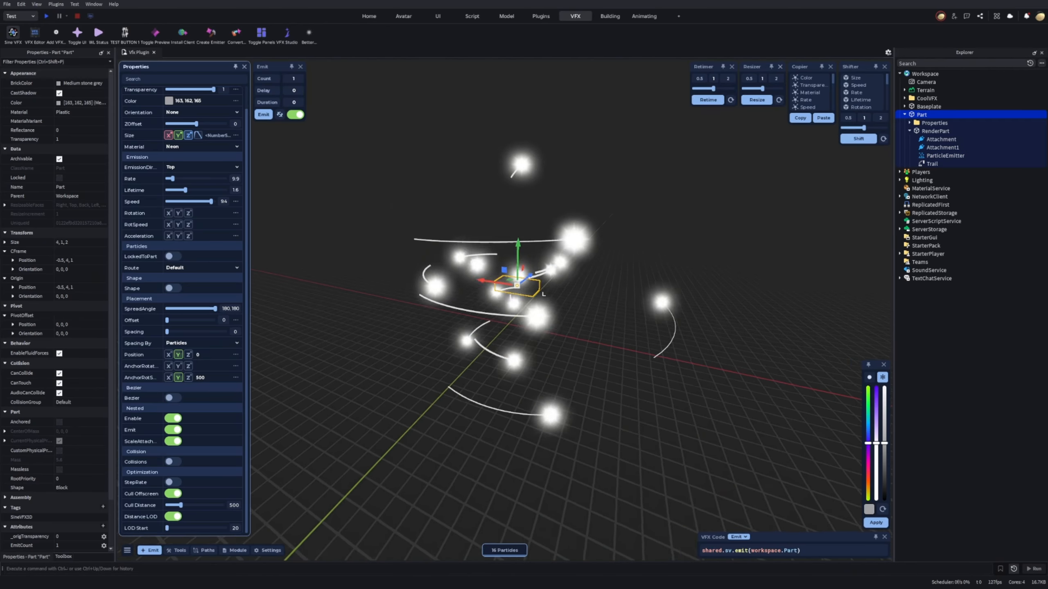
Enable Bezier motion for the Part's particles with Radius 10, emission Speed 20 and a WeaveSpeed of 50.
{"action": "right_click_drag", "start_coordinate": [536, 298], "coordinate": [569, 248]}
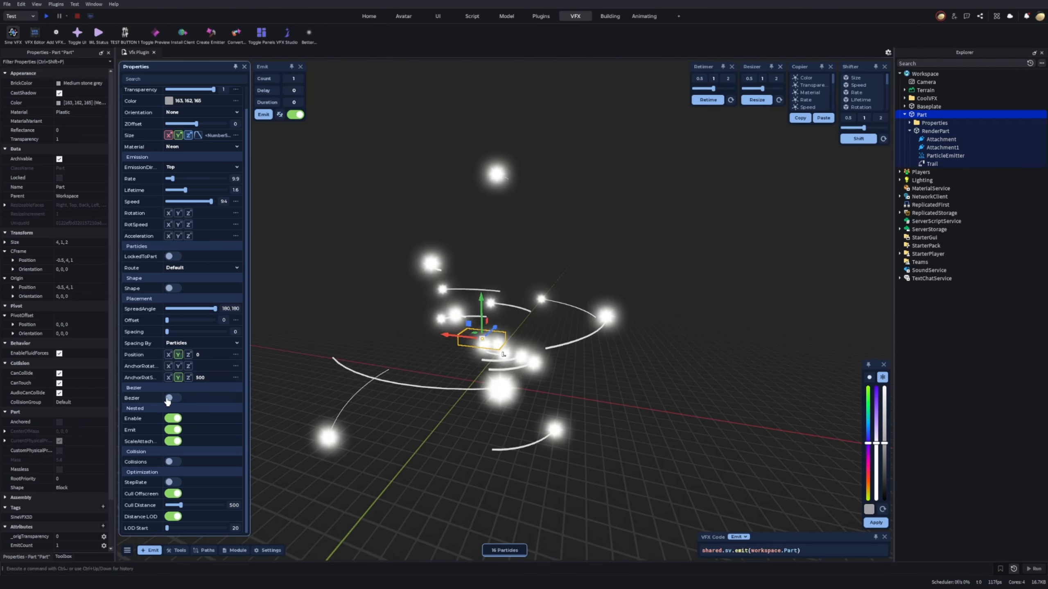
{"action": "left_click", "coordinate": [173, 398]}
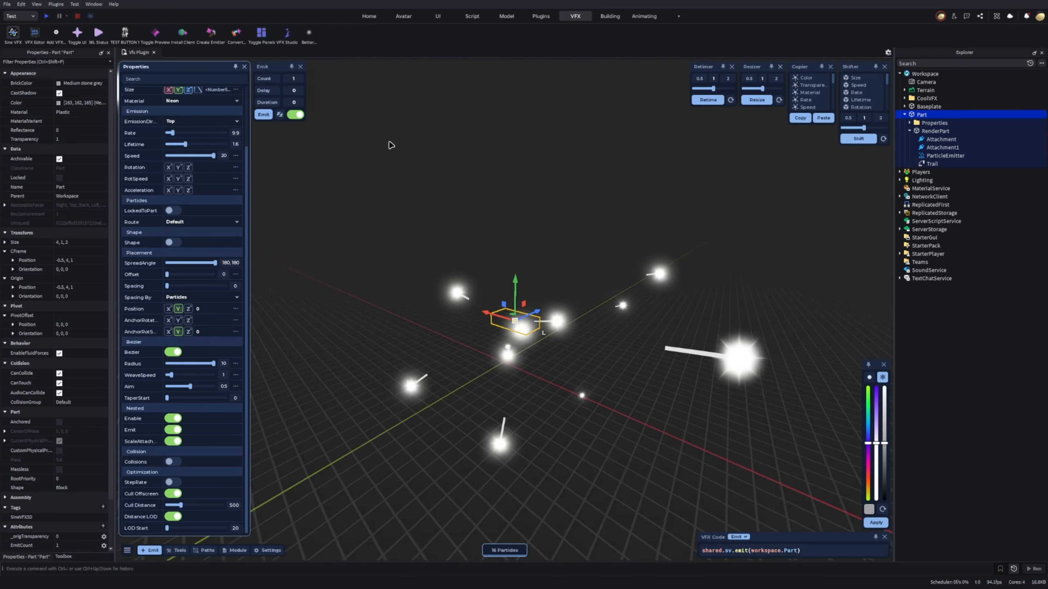
{"action": "left_click_drag", "start_coordinate": [169, 375], "coordinate": [276, 367]}
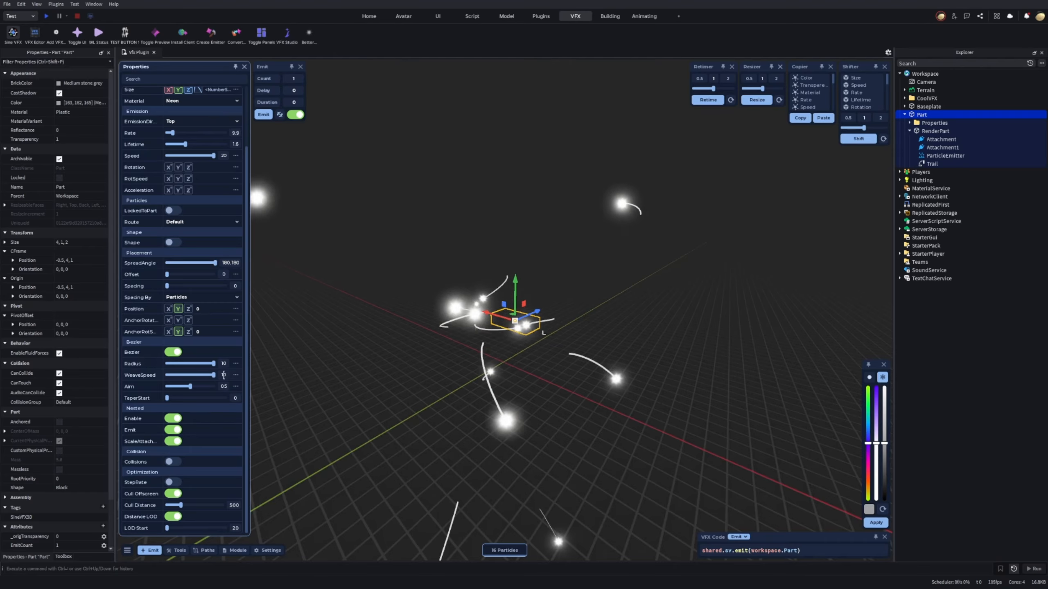
{"action": "type", "text": "50"}
{"action": "key", "text": "Return"}
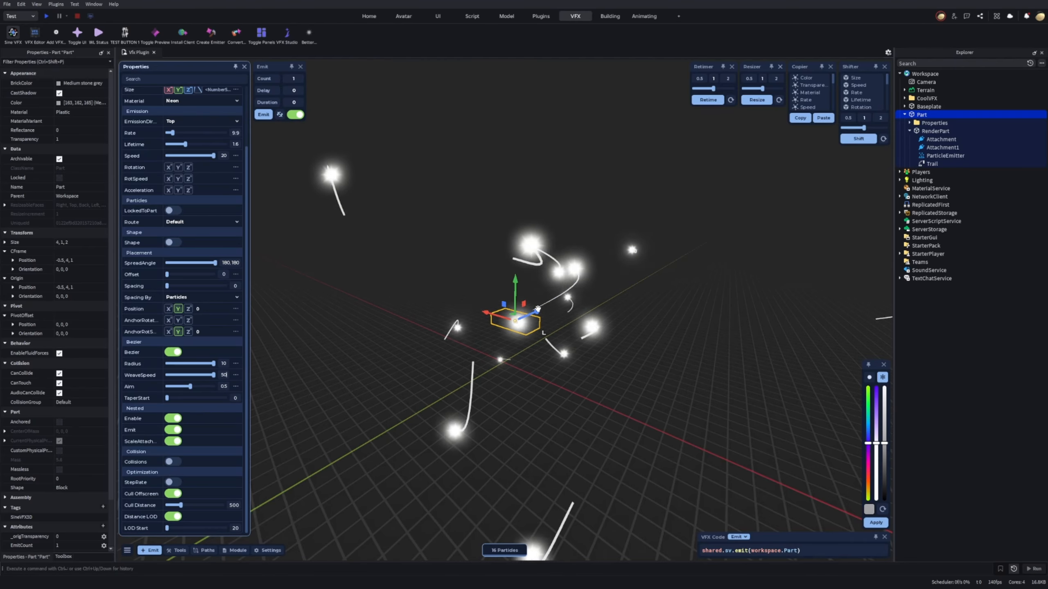
{"action": "right_click_drag", "start_coordinate": [538, 308], "coordinate": [573, 291]}
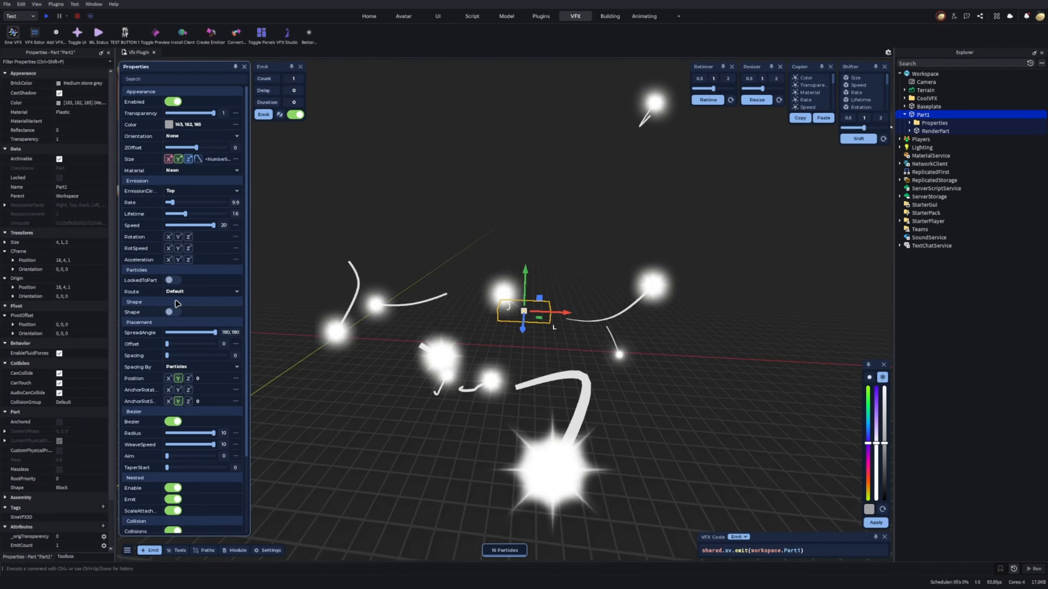
Set Part1's Y acceleration to -50, with Bezier turned off and the particle paths shown.
{"action": "left_click", "coordinate": [178, 261]}
{"action": "left_click_drag", "start_coordinate": [201, 260], "coordinate": [107, 263]}
{"action": "type", "text": "-50"}
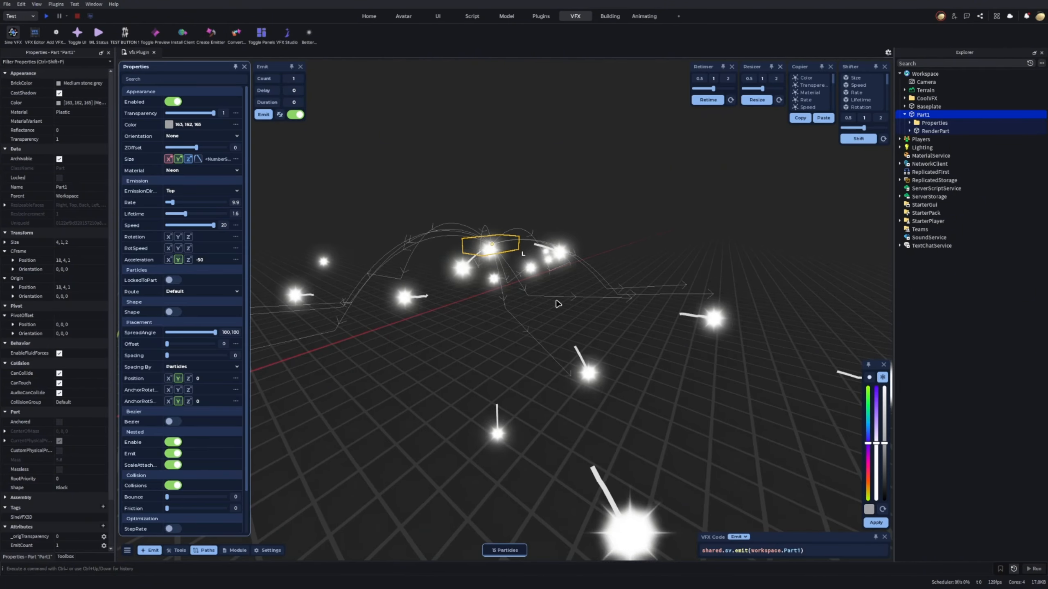
Set Part1's collision Bounce to 1 and Friction to 0.
{"action": "scroll", "coordinate": [188, 445], "scroll_direction": "down", "scroll_amount": 3}
{"action": "left_click_drag", "start_coordinate": [188, 449], "coordinate": [226, 450]}
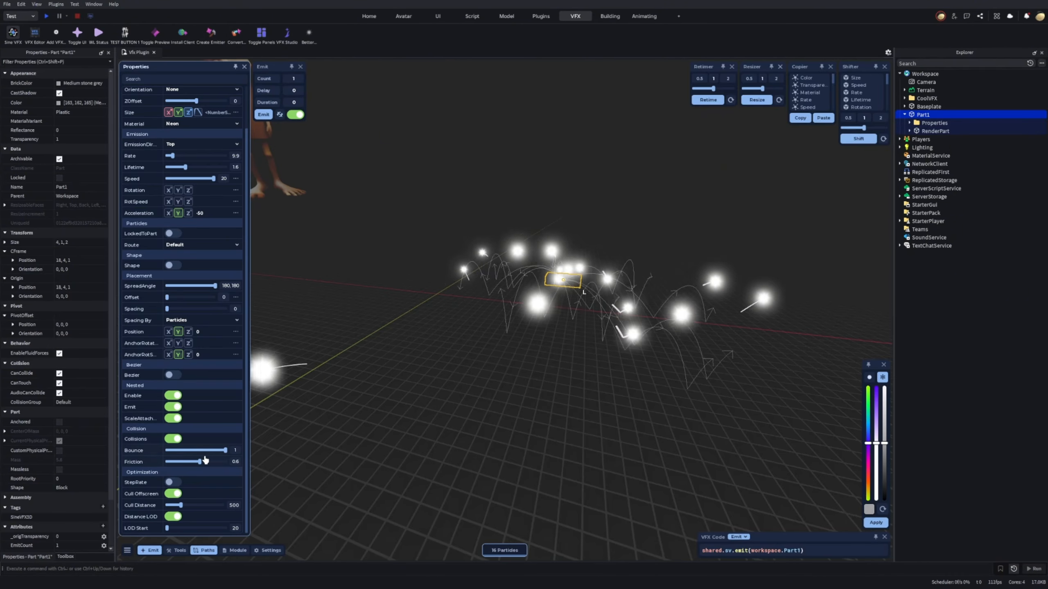
{"action": "left_click_drag", "start_coordinate": [205, 459], "coordinate": [166, 462]}
{"action": "scroll", "coordinate": [172, 312], "scroll_direction": "up", "scroll_amount": 3}
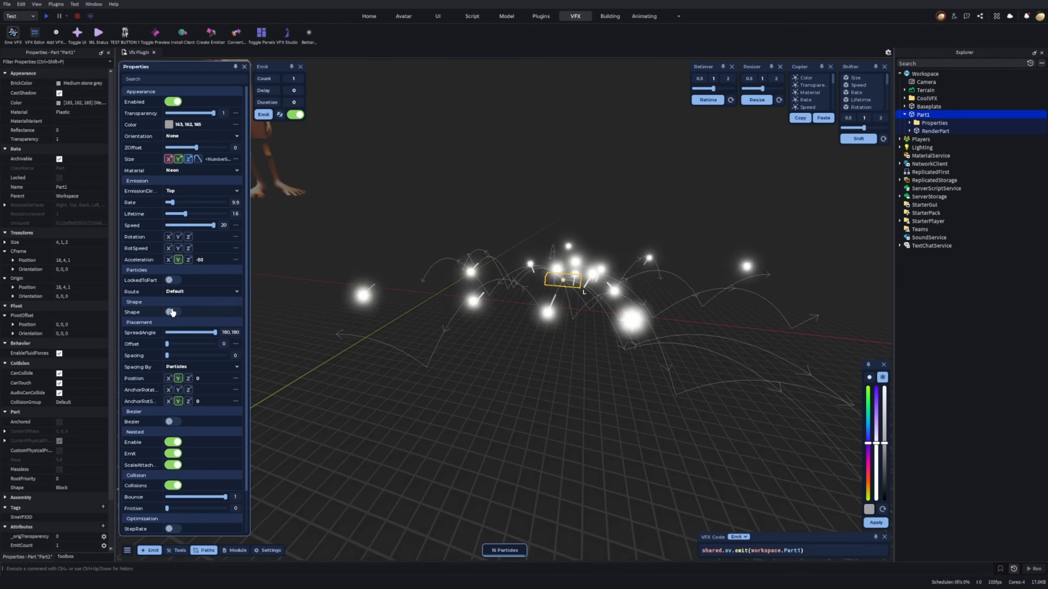
{"action": "mouse_move", "coordinate": [639, 251]}
{"action": "right_mouse_down"}
{"action": "mouse_move", "coordinate": [660, 206]}
{"action": "mouse_move", "coordinate": [673, 216]}
{"action": "mouse_move", "coordinate": [643, 248]}
{"action": "right_mouse_up"}
Enable Shape for Part1's emitter with the Sphere type, Volume style and Outward direction.
{"action": "scroll", "coordinate": [206, 316], "scroll_direction": "down", "scroll_amount": 3}
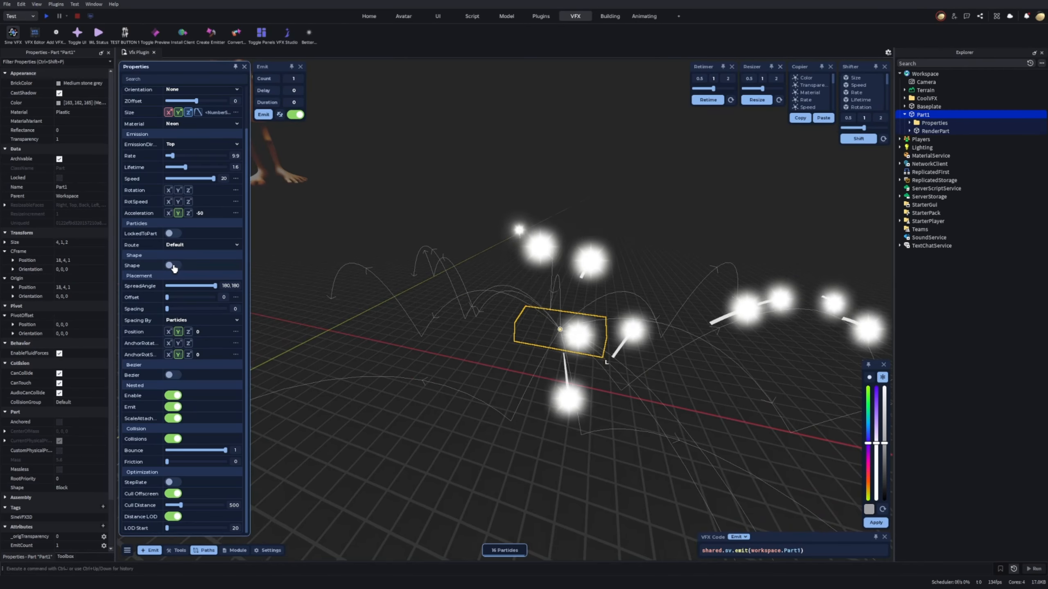
{"action": "left_click", "coordinate": [173, 268]}
{"action": "right_click_drag", "start_coordinate": [495, 289], "coordinate": [453, 247]}
{"action": "scroll", "coordinate": [490, 249], "scroll_direction": "down", "scroll_amount": 5}
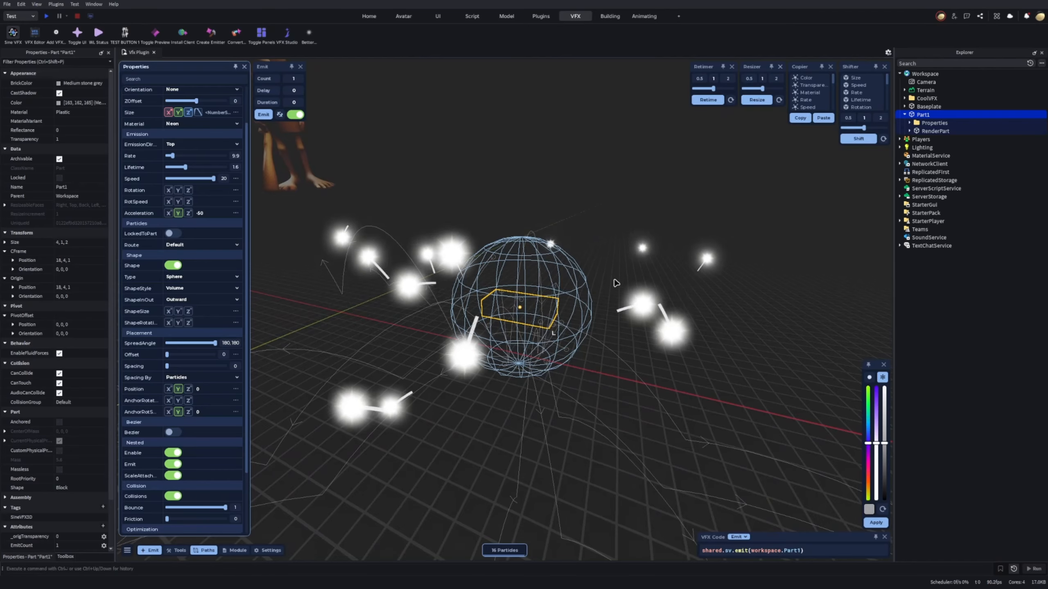
Set the ShapeSize of Part1's spherical emission shape to 20 on the X, Y and Z axes.
{"action": "scroll", "coordinate": [603, 286], "scroll_direction": "up", "scroll_amount": 2}
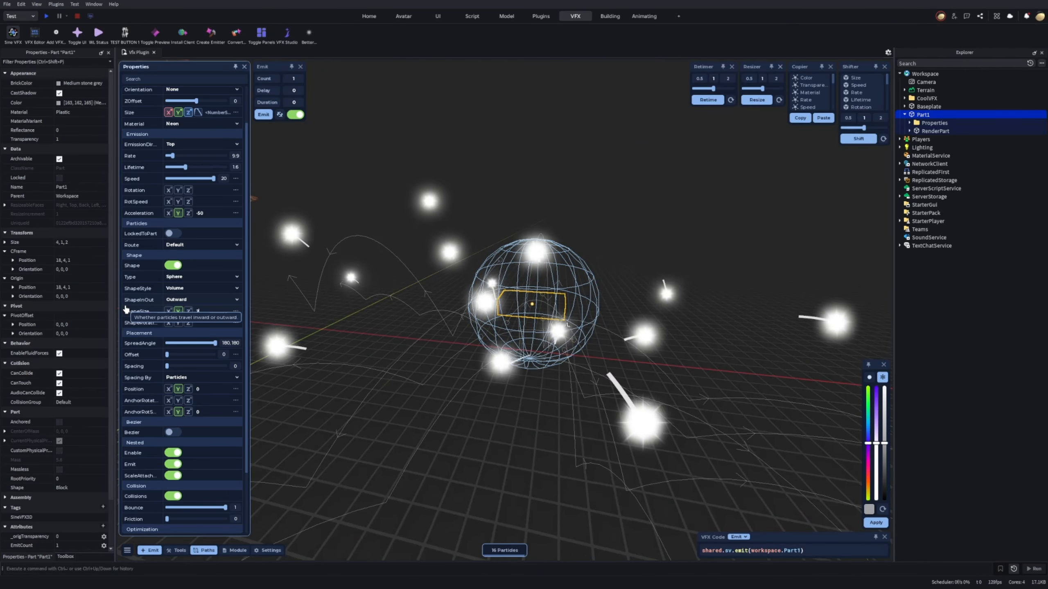
{"action": "type", "text": "20"}
{"action": "key", "text": "Return"}
{"action": "left_click", "coordinate": [189, 312]}
{"action": "left_click", "coordinate": [169, 312]}
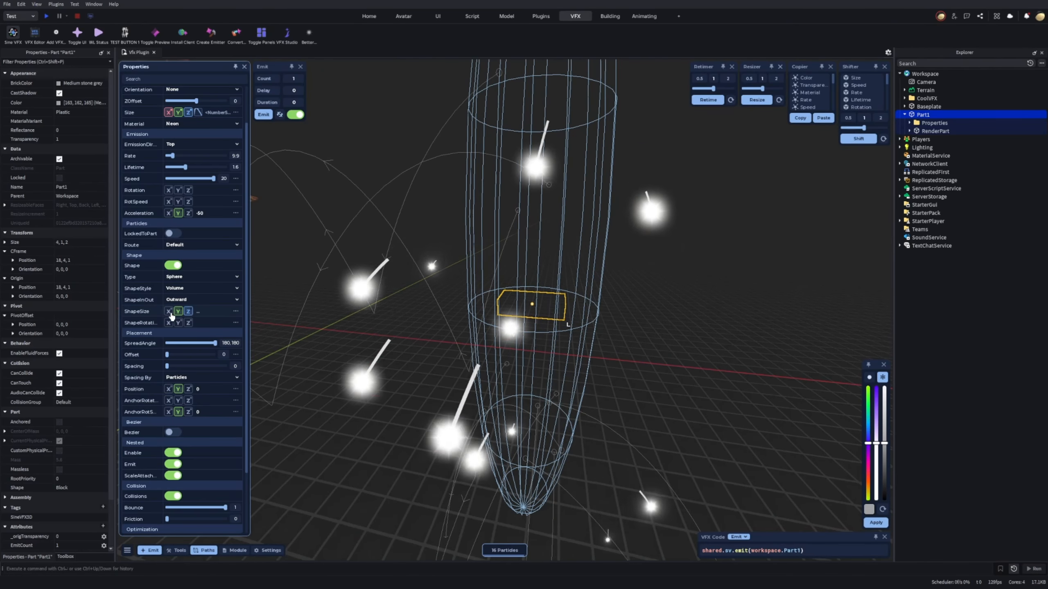
{"action": "type", "text": "20"}
{"action": "key", "text": "Return"}
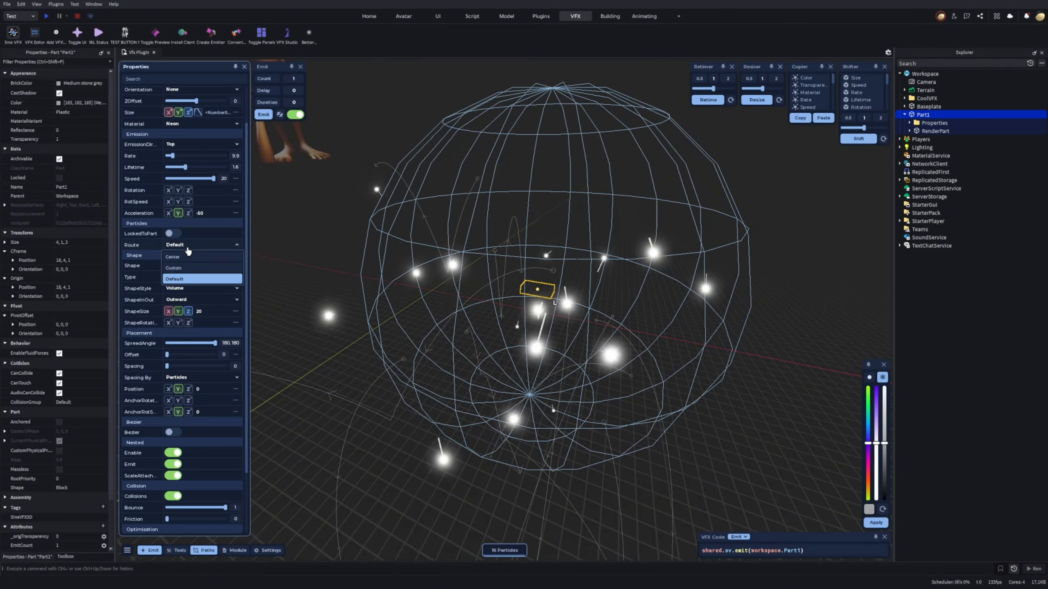
Set Part1's particle Route to Center and enable Bezier, with Y acceleration at 0 and Collisions off.
{"action": "left_click", "coordinate": [206, 258]}
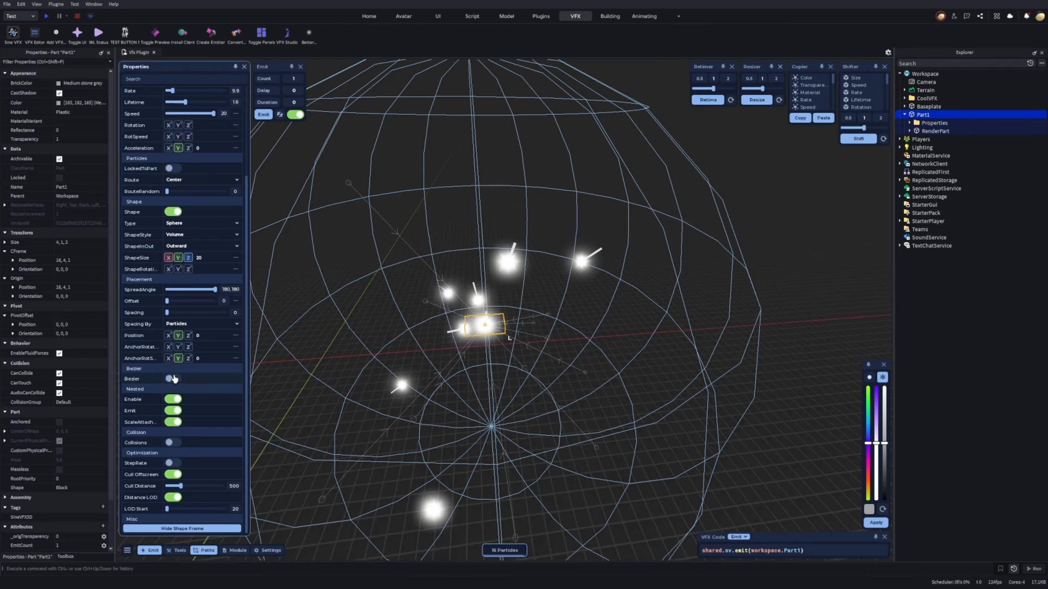
{"action": "left_click", "coordinate": [172, 379]}
{"action": "scroll", "coordinate": [524, 351], "scroll_direction": "down", "scroll_amount": 4}
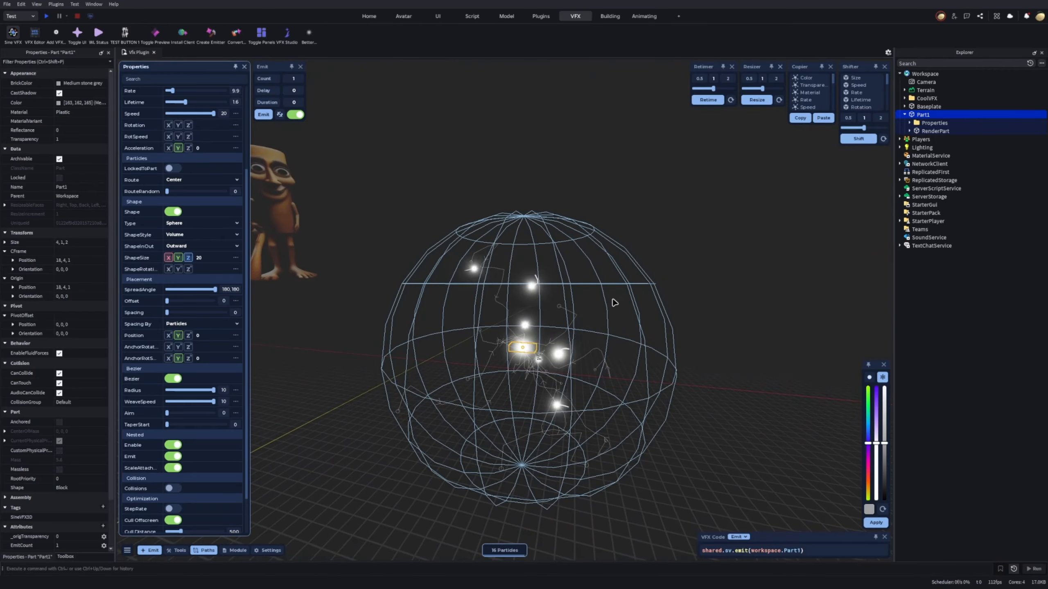
{"action": "scroll", "coordinate": [524, 351], "scroll_direction": "up", "scroll_amount": 2}
{"action": "right_click_drag", "start_coordinate": [524, 351], "coordinate": [627, 371]}
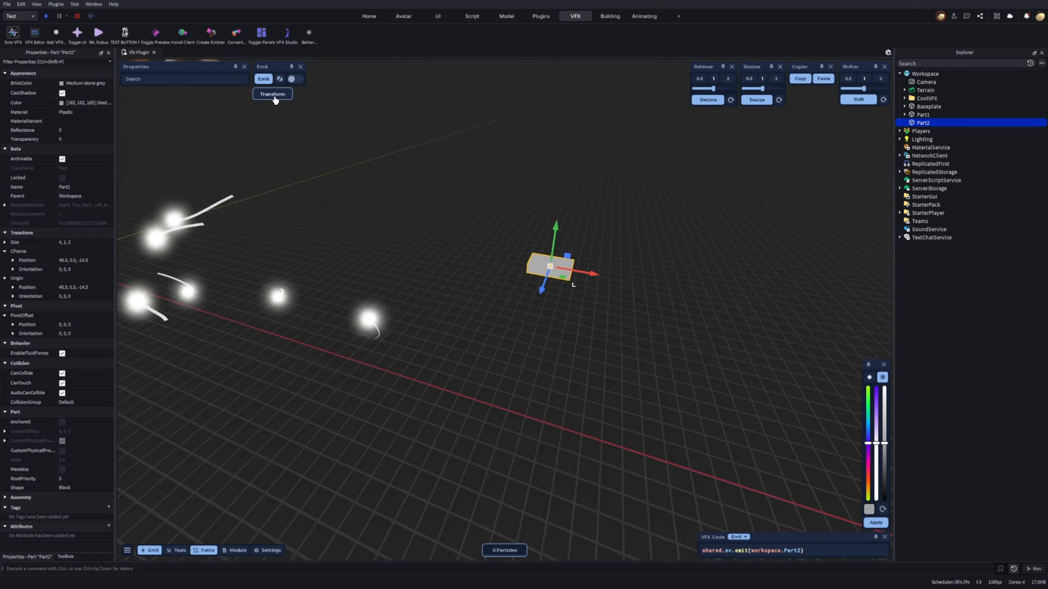
Add a new part emitter with a Disc shape, Surface style, ShapePartial 0 and X and Z ShapeSize 10.
{"action": "left_click", "coordinate": [273, 95]}
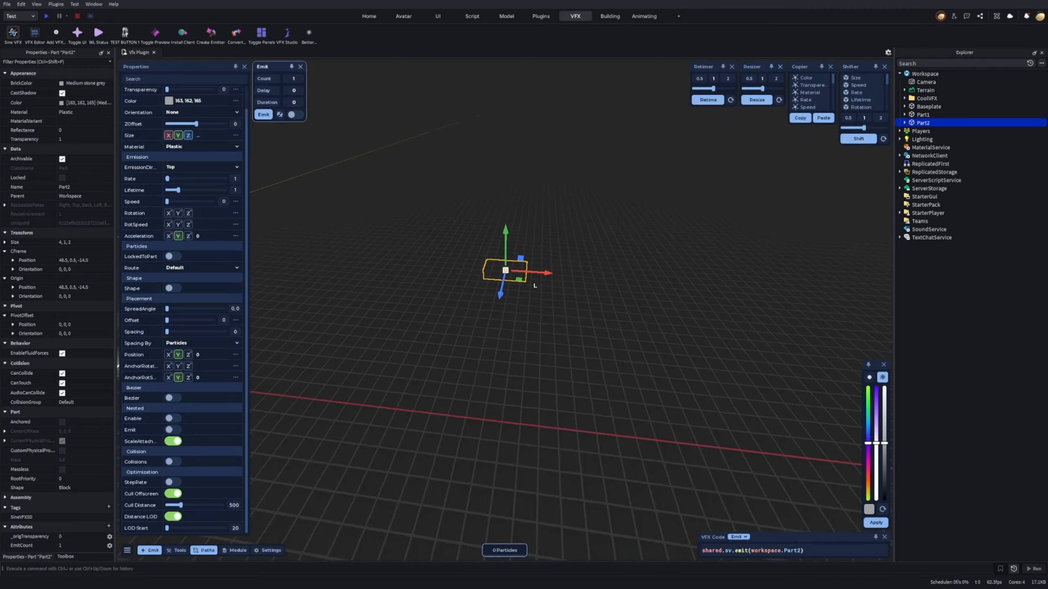
{"action": "scroll", "coordinate": [162, 332], "scroll_direction": "up", "scroll_amount": 1}
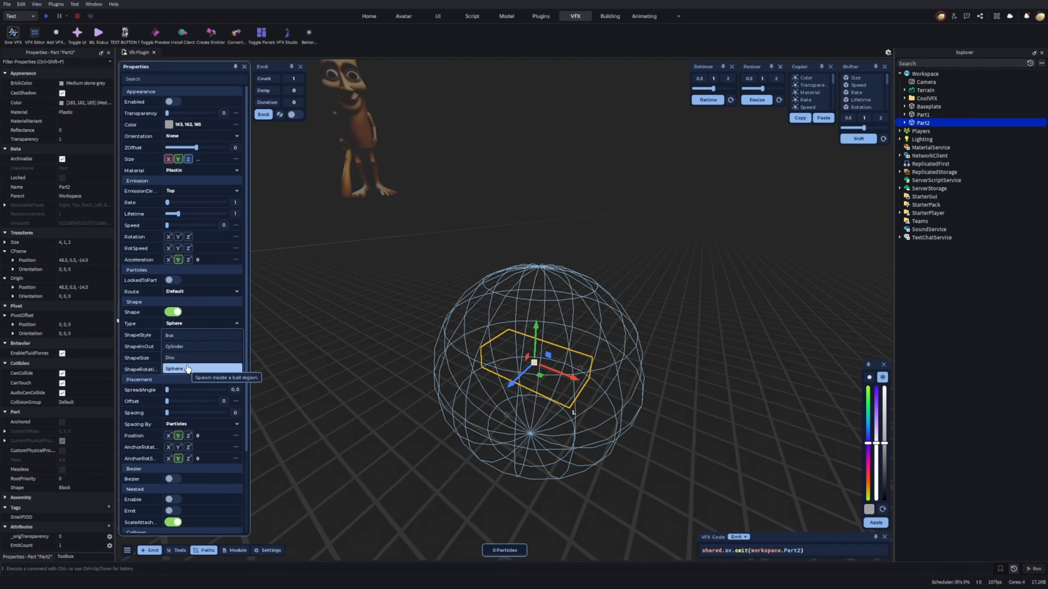
{"action": "left_click", "coordinate": [184, 359]}
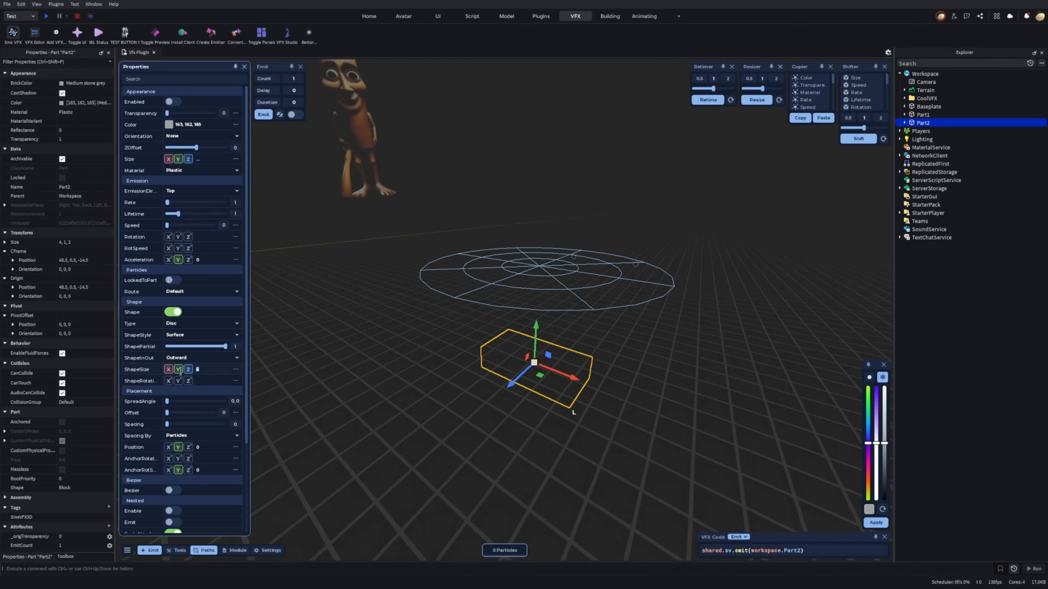
{"action": "left_click_drag", "start_coordinate": [225, 346], "coordinate": [215, 349]}
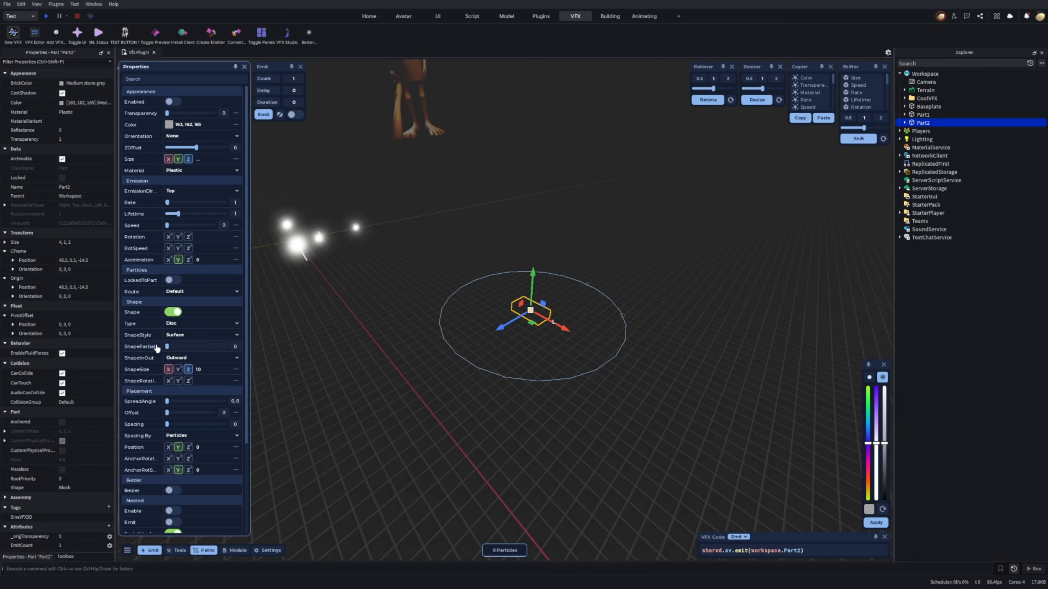
Enable the new part's disc emitter and set its Rate to 31.5 and Speed to 0.8.
{"action": "right_click_drag", "start_coordinate": [520, 381], "coordinate": [519, 384]}
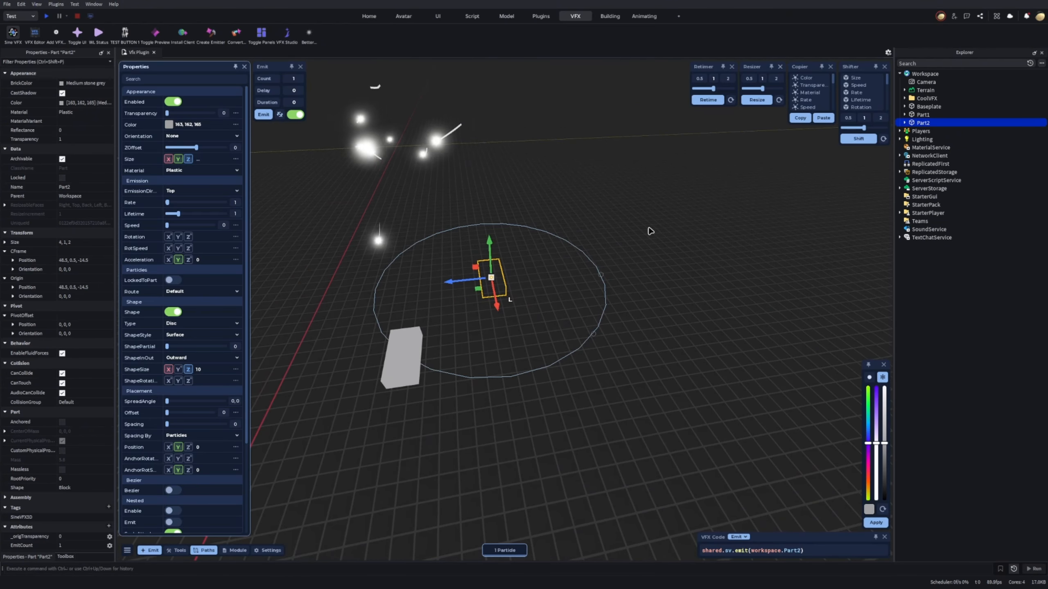
{"action": "key", "text": "w"}
{"action": "key", "text": "d"}
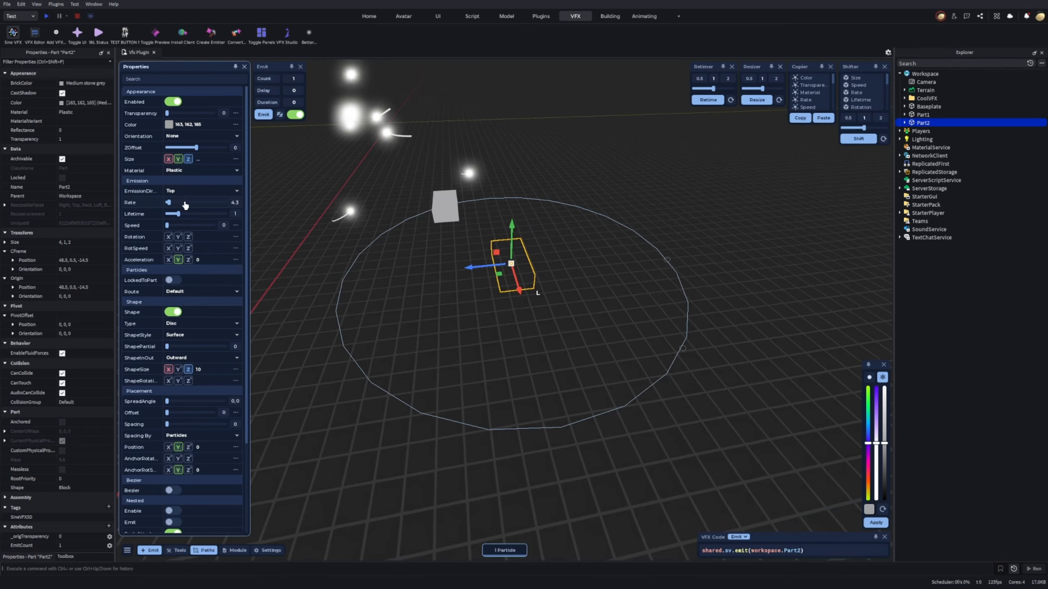
{"action": "left_click", "coordinate": [185, 203]}
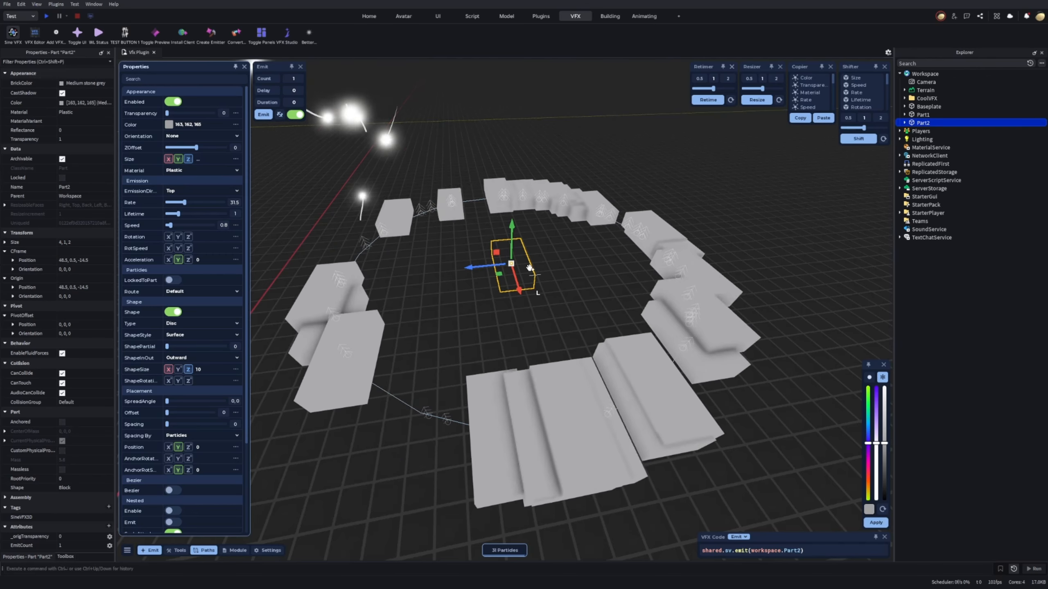
Set Part2's particle Route to Center and its Orientation to VelocityParallel.
{"action": "scroll", "coordinate": [186, 248], "scroll_direction": "down", "scroll_amount": 3}
{"action": "left_click", "coordinate": [187, 234]}
{"action": "left_click", "coordinate": [172, 245]}
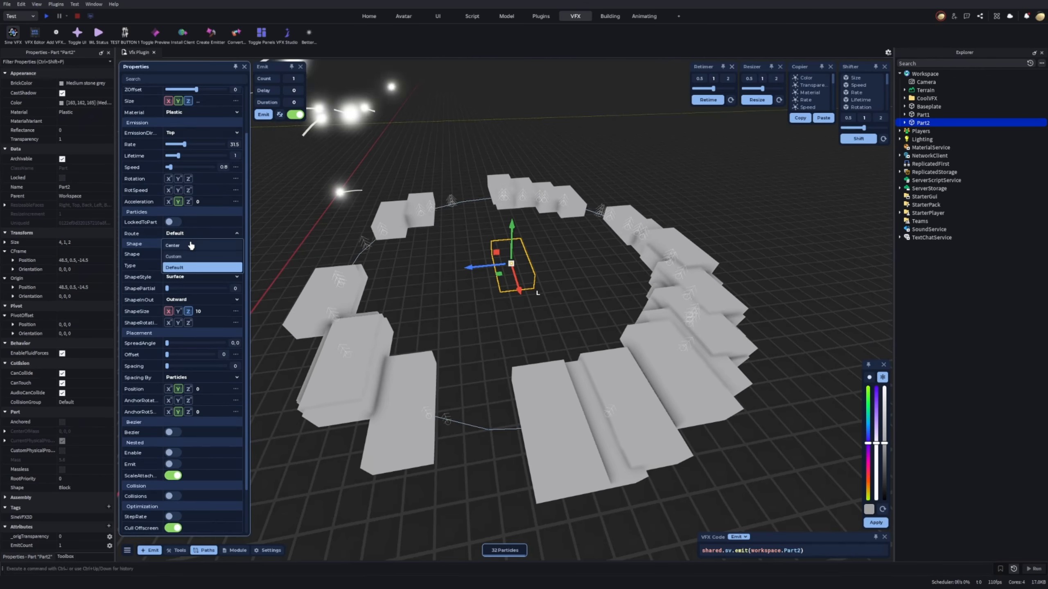
{"action": "scroll", "coordinate": [181, 143], "scroll_direction": "up", "scroll_amount": 3}
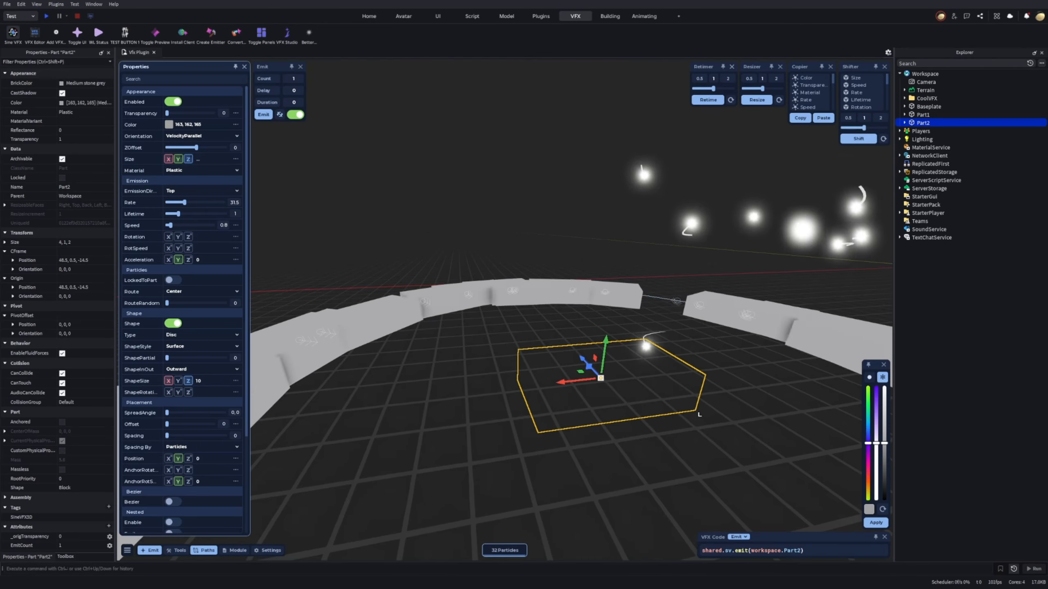
Examine the ring of emitted parts from several angles with Part2 deselected, and reselect Part2.
{"action": "scroll", "coordinate": [146, 387], "scroll_direction": "down", "scroll_amount": 6}
{"action": "left_click", "coordinate": [641, 284]}
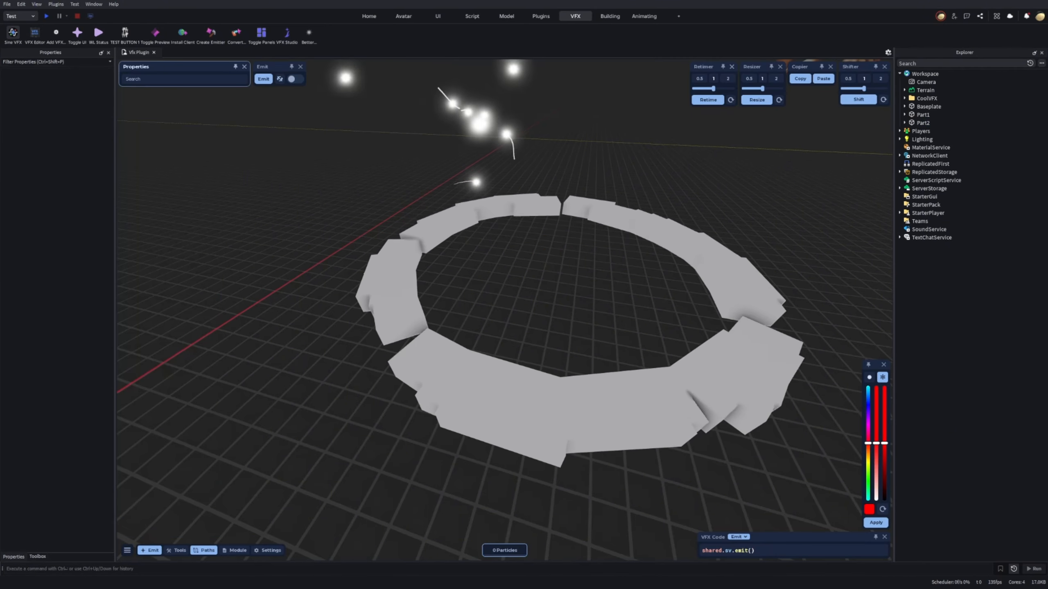
{"action": "mouse_move", "coordinate": [641, 283]}
{"action": "right_mouse_down"}
{"action": "mouse_move", "coordinate": [710, 285]}
{"action": "mouse_move", "coordinate": [660, 285]}
{"action": "right_mouse_up"}
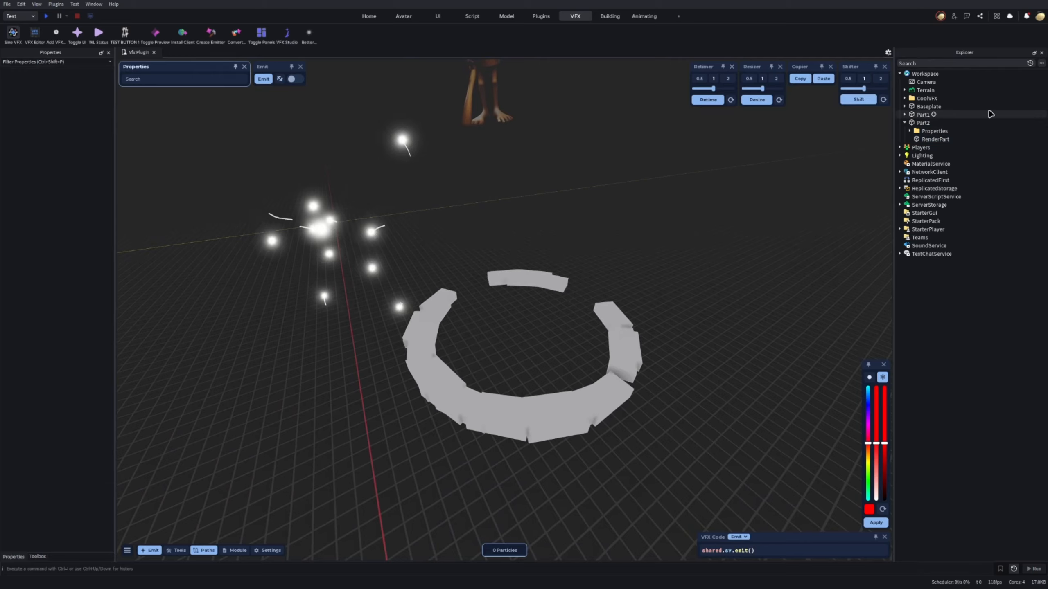
{"action": "left_click", "coordinate": [919, 124]}
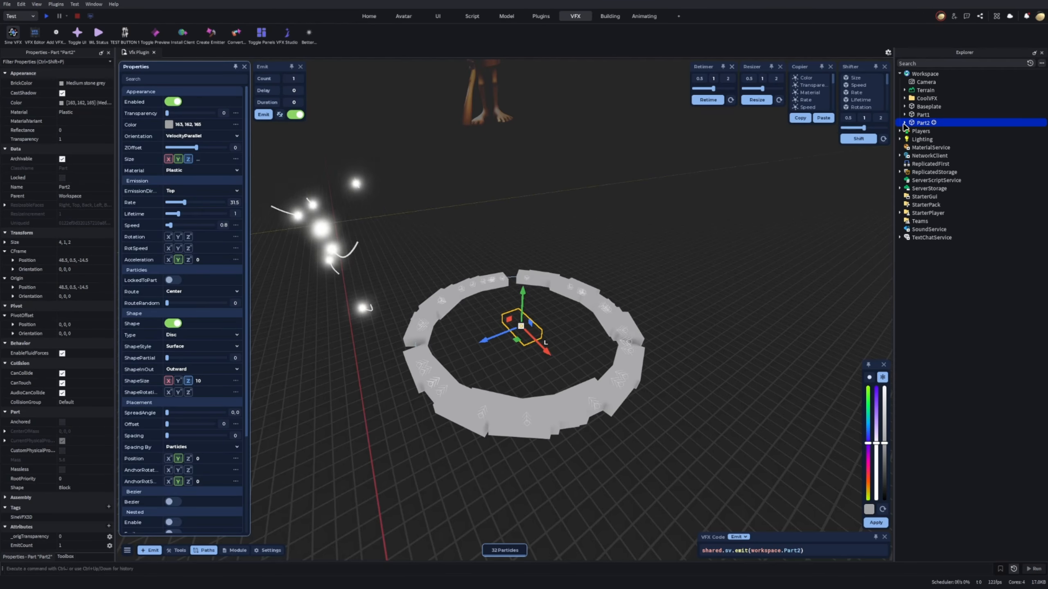
{"action": "key", "text": "d"}
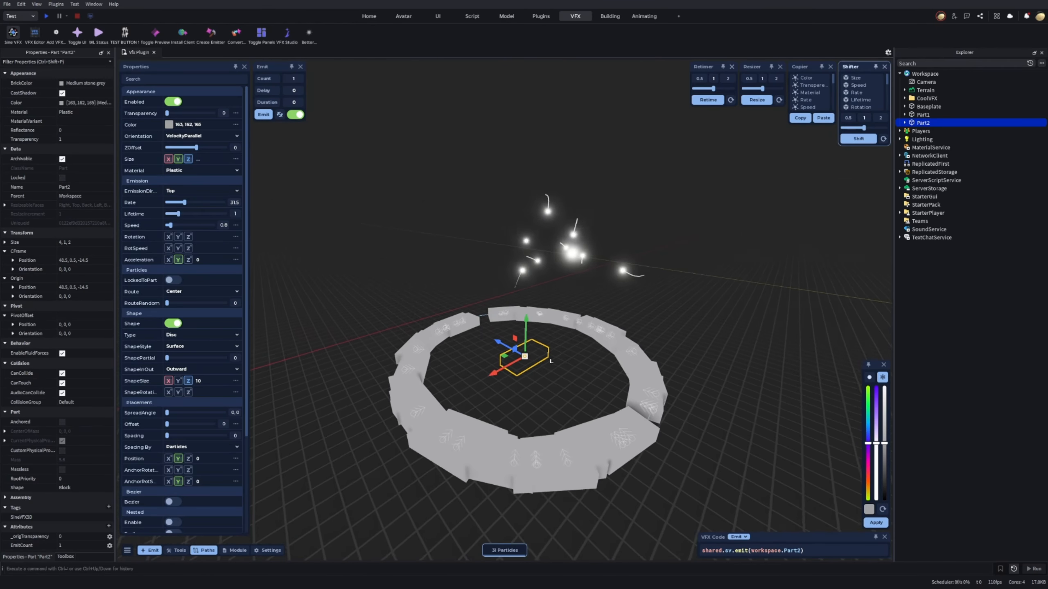